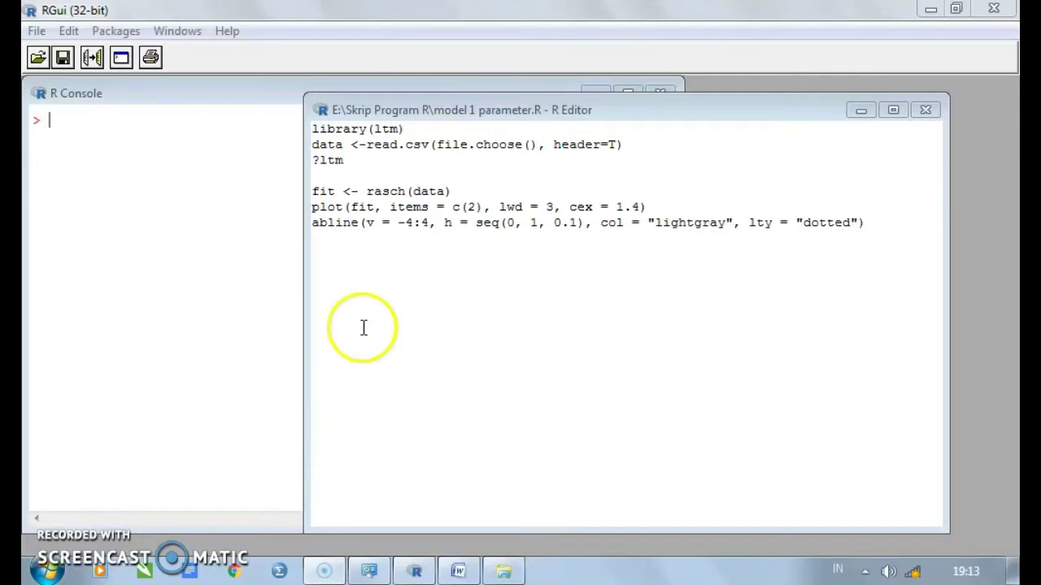
# Walk through the script lines that load ltm, read the CSV data, and fit the Rasch model
pyautogui.click(363, 161)
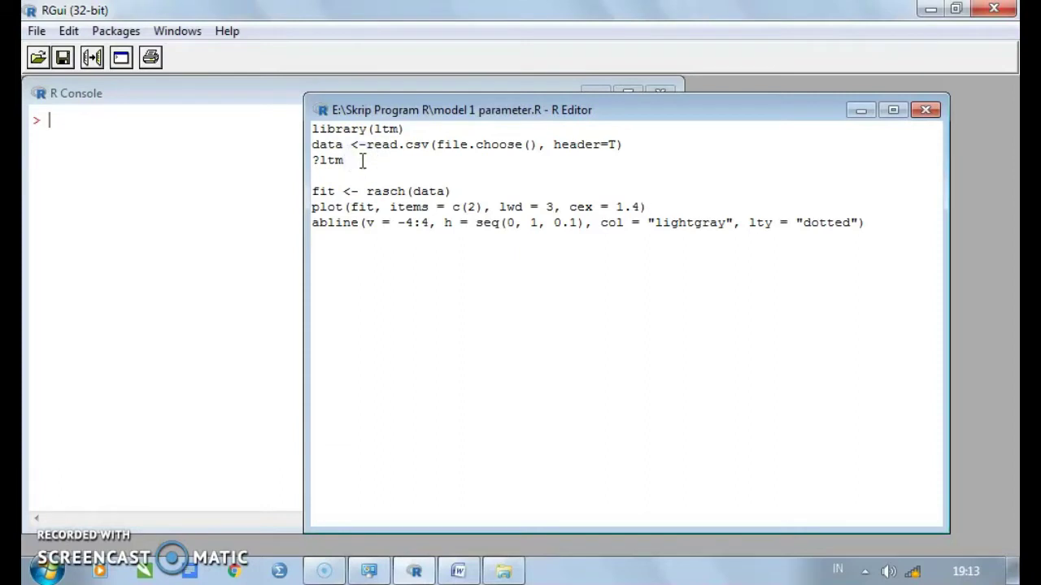
pyautogui.click(405, 128)
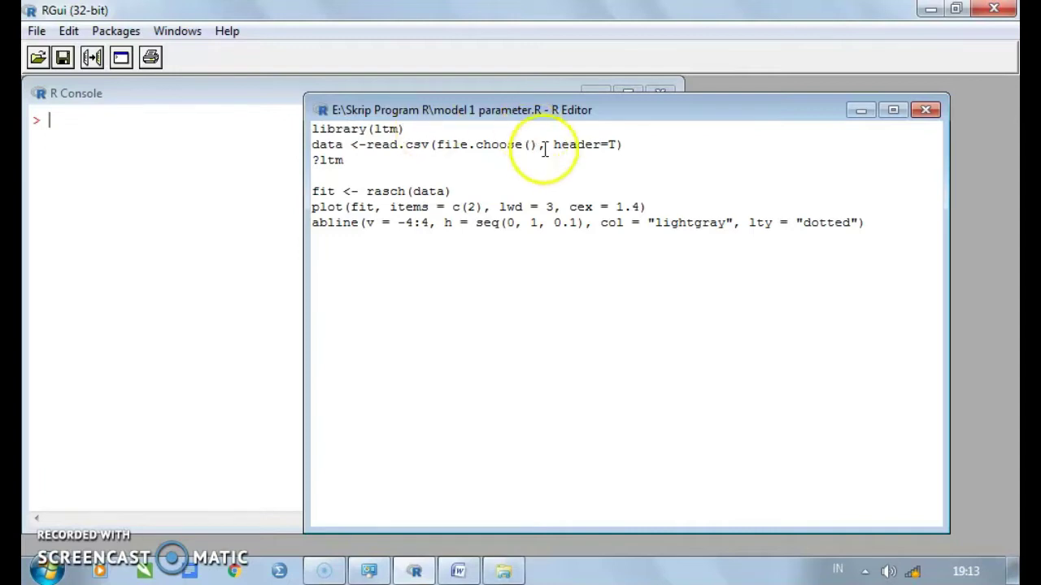
pyautogui.click(622, 145)
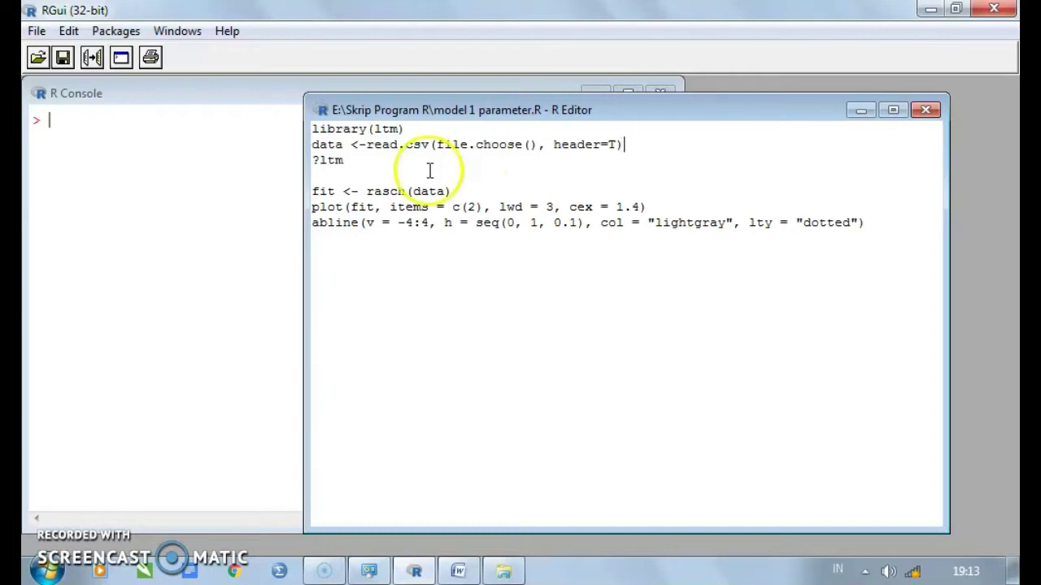
pyautogui.click(461, 193)
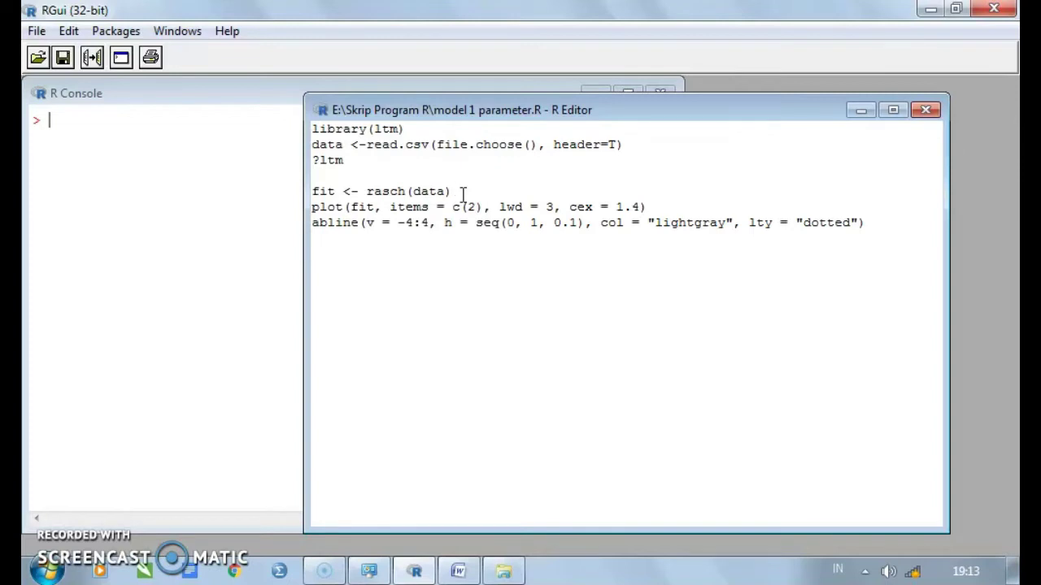
# Run the fit <- rasch(data) line from the script editor
pyautogui.click(460, 192)
pyautogui.tripleClick(455, 194)
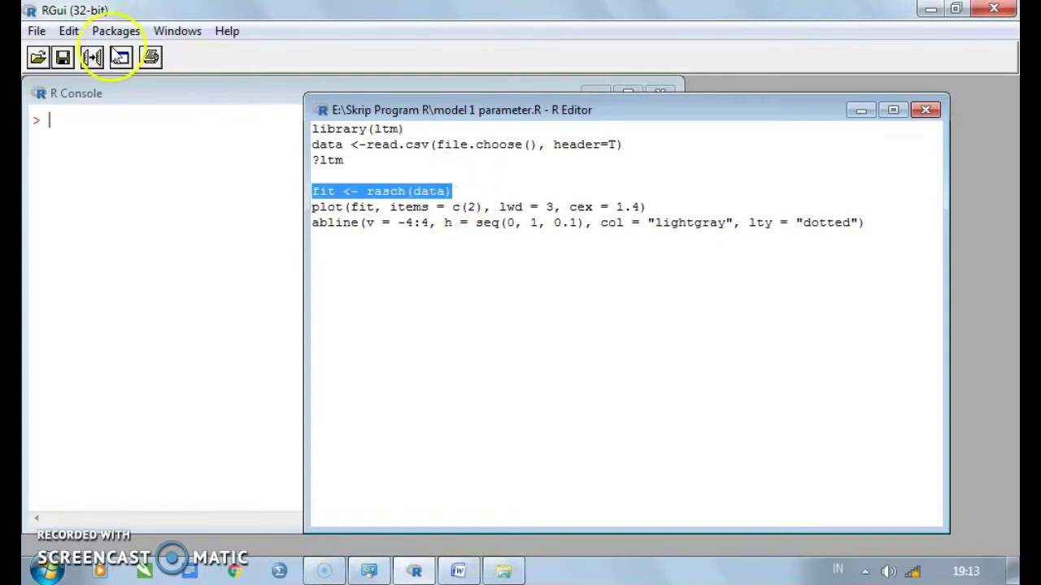
pyautogui.click(93, 58)
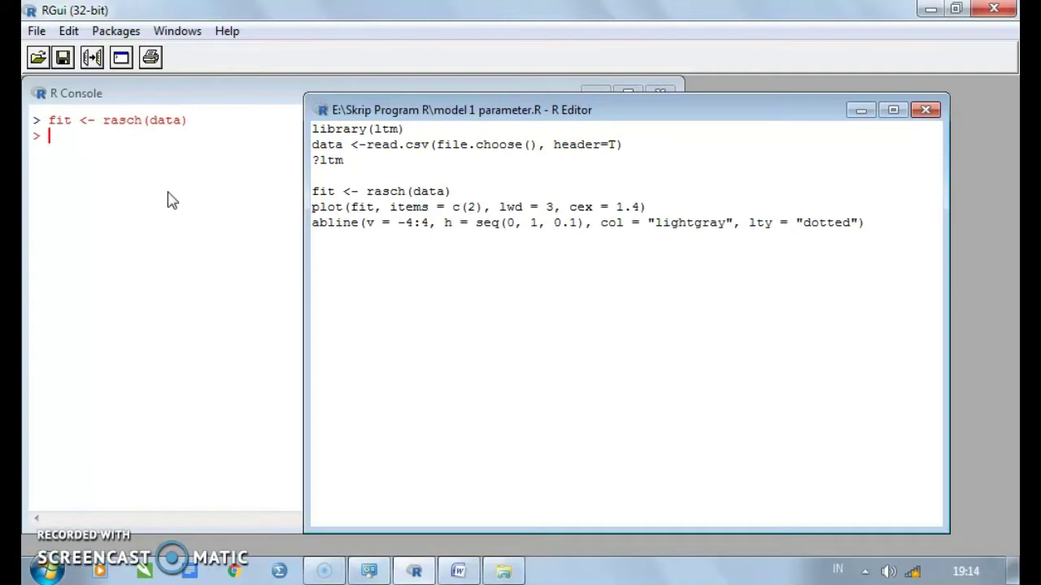
# Run fit to print the difficulties, discrimination 0.434 and log-likelihood -5914.656 in the console
pyautogui.click(342, 192)
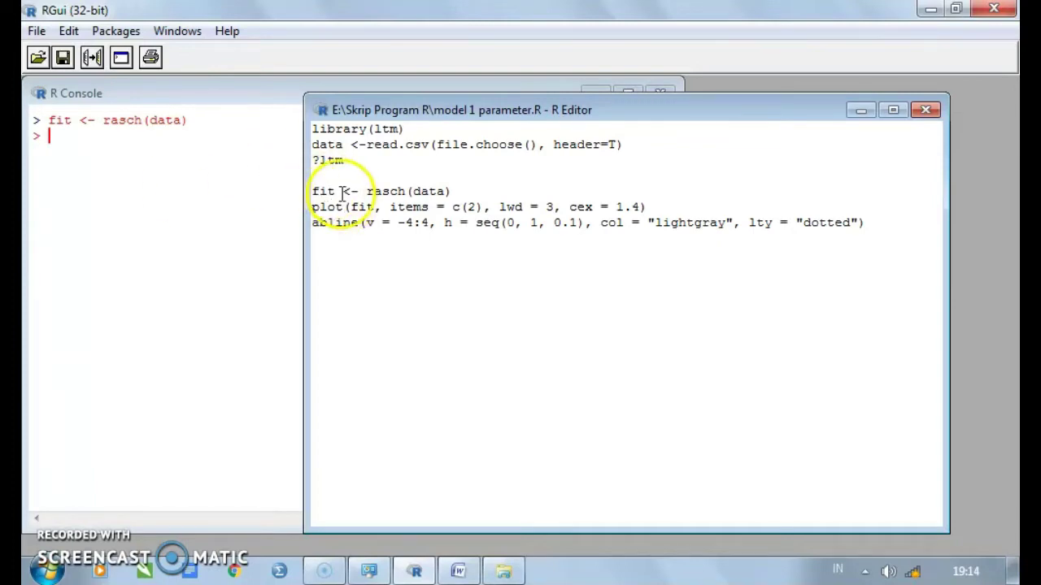
pyautogui.moveTo(343, 193); pyautogui.dragTo(313, 192)
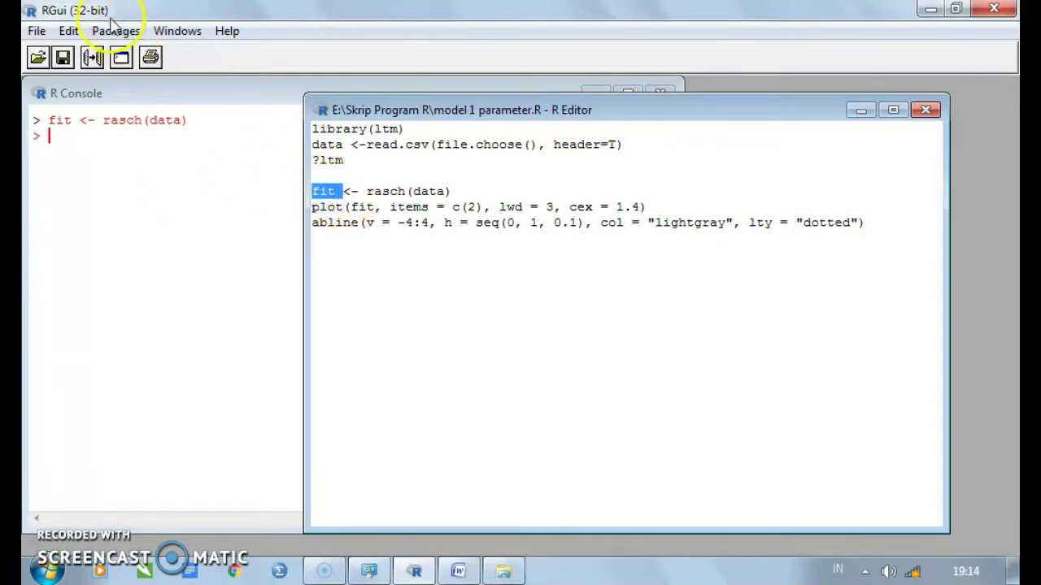
pyautogui.click(96, 61)
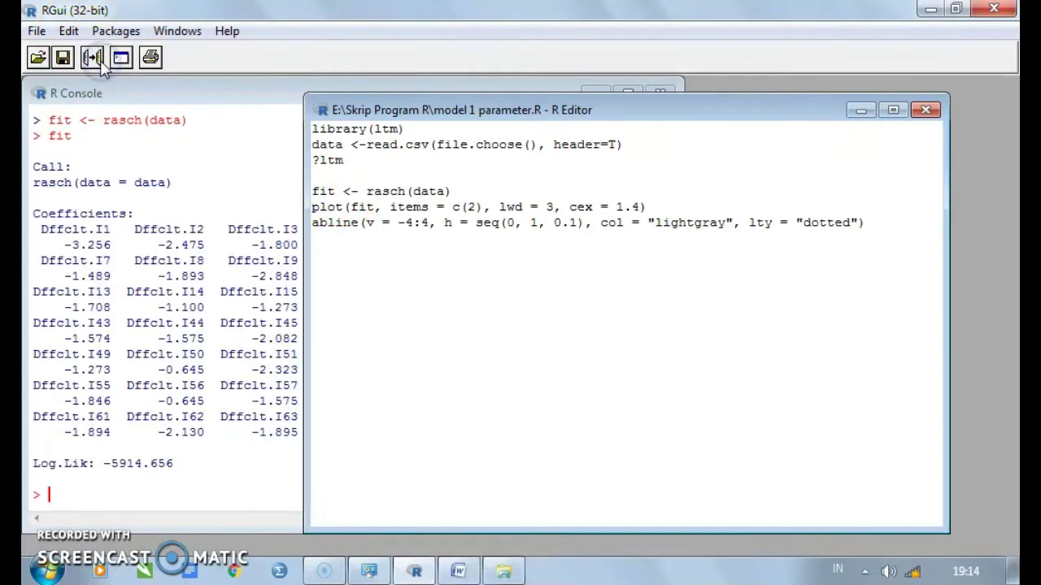
pyautogui.click(61, 185)
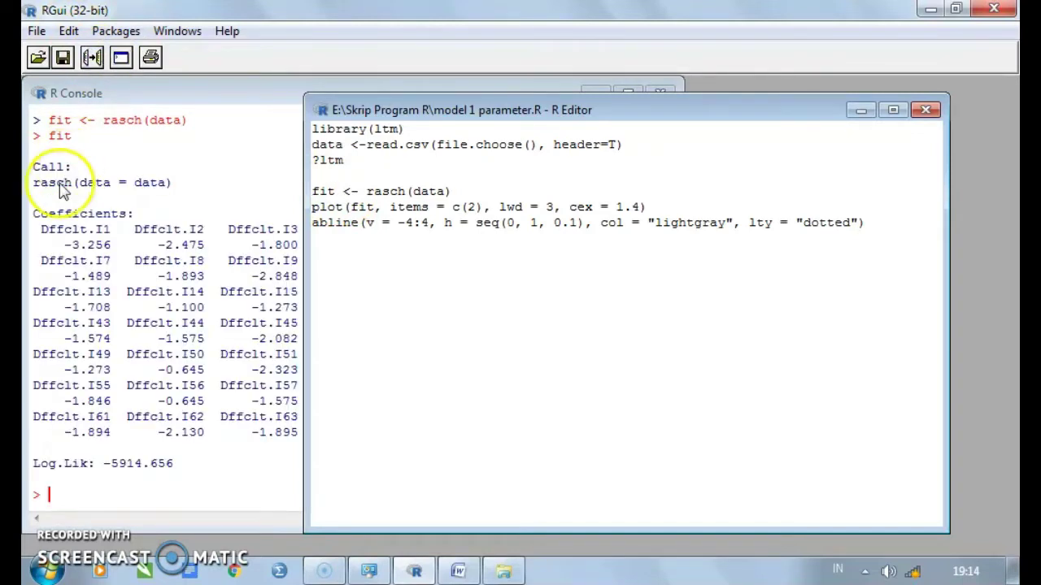
pyautogui.click(60, 149)
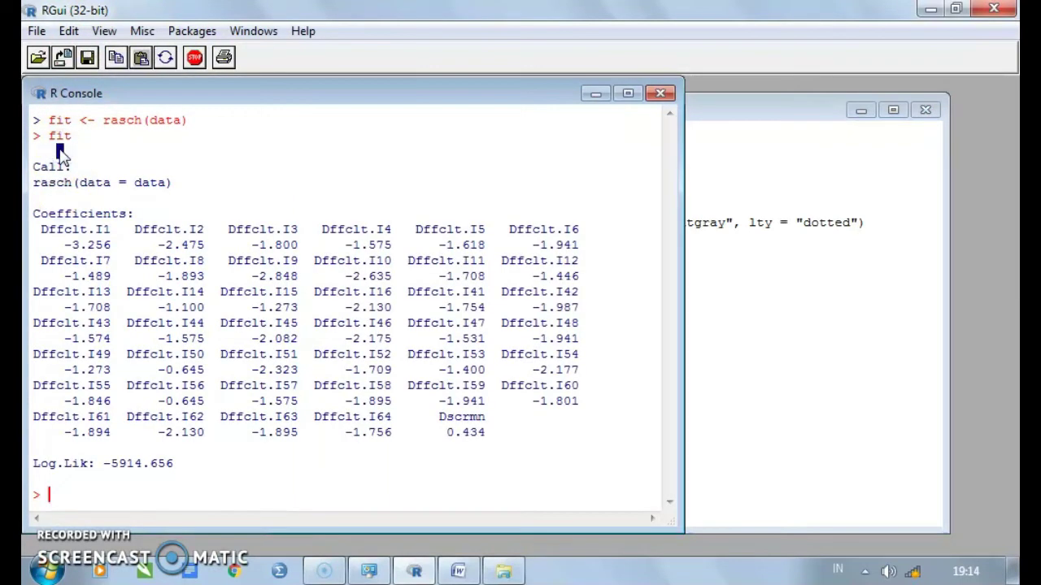
# Copy the console output from Call: through Log.Lik and switch to the blank Word Document2
pyautogui.click(47, 152)
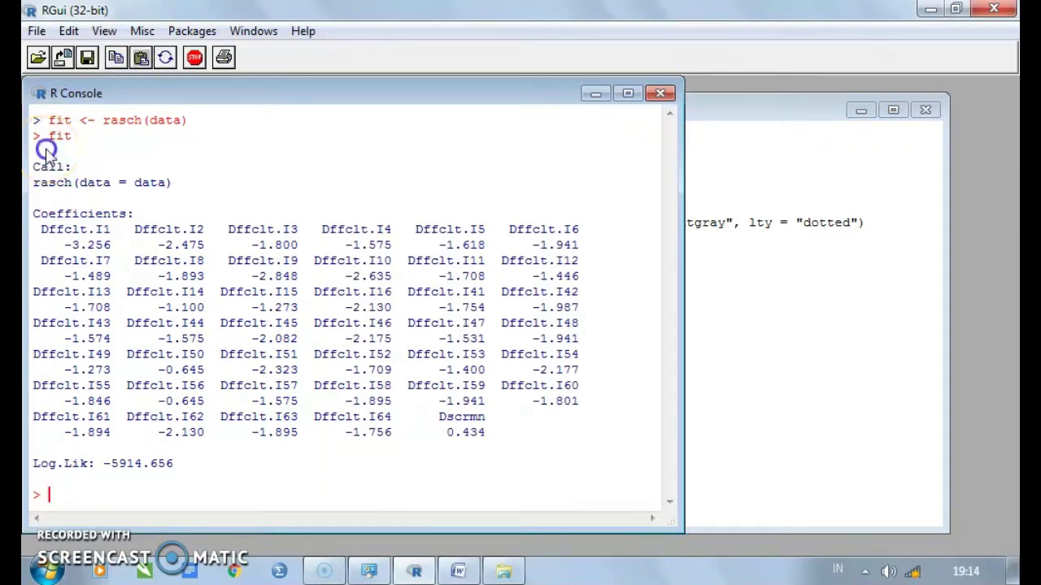
pyautogui.moveTo(47, 151); pyautogui.dragTo(219, 390)
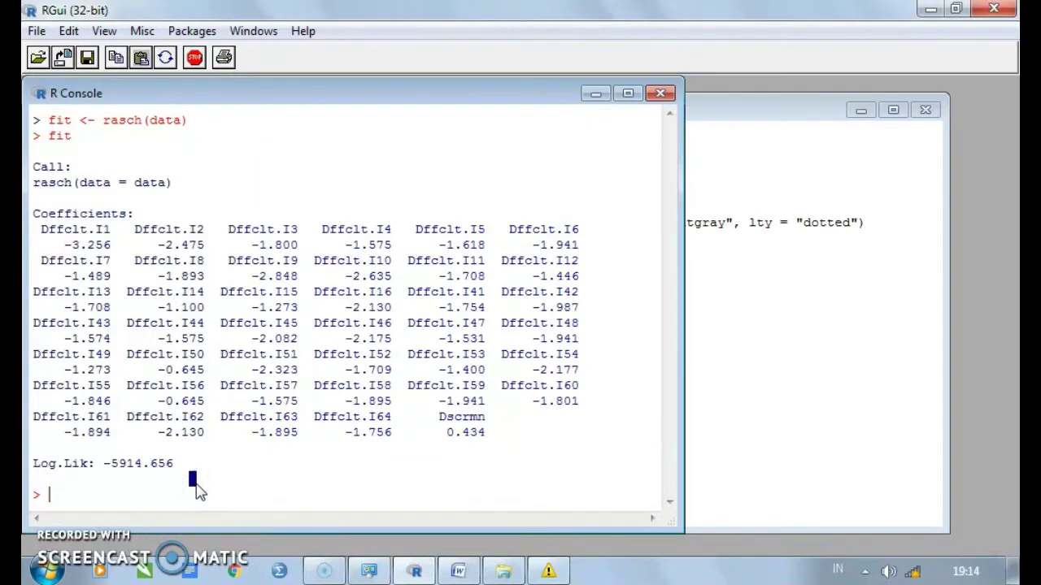
pyautogui.moveTo(196, 482); pyautogui.dragTo(67, 190)
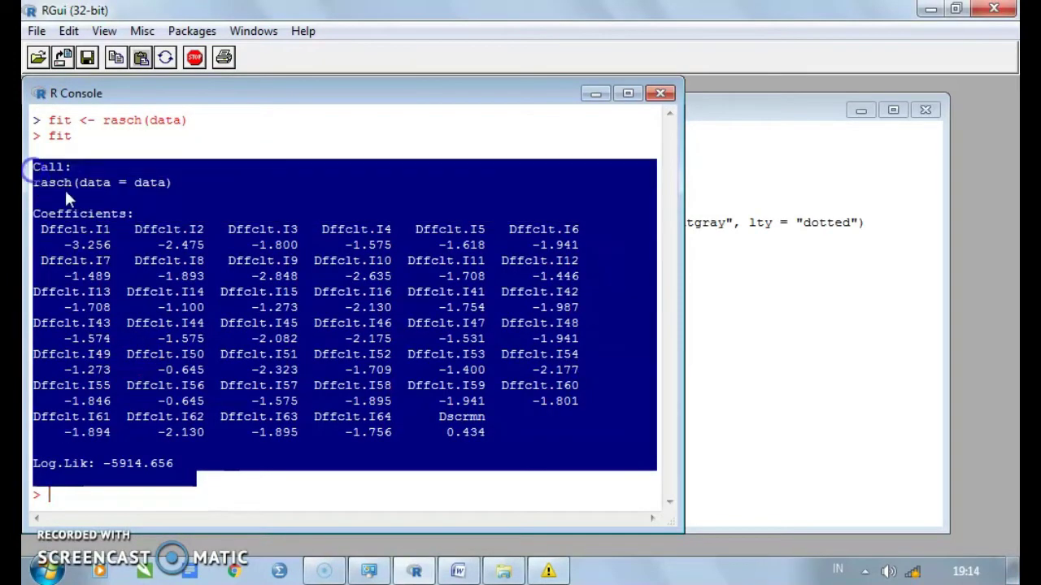
pyautogui.rightClick(67, 190)
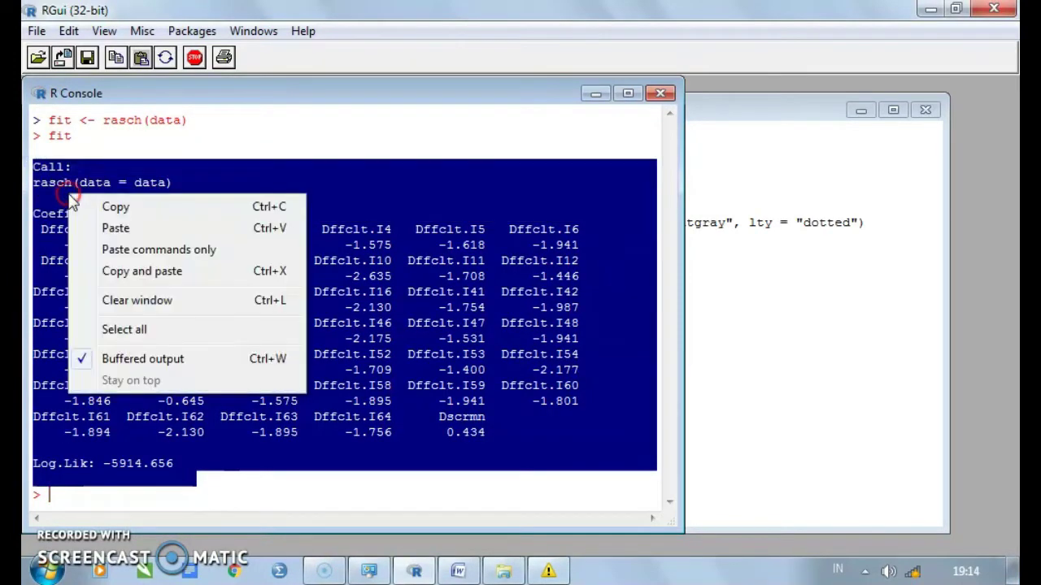
pyautogui.click(122, 208)
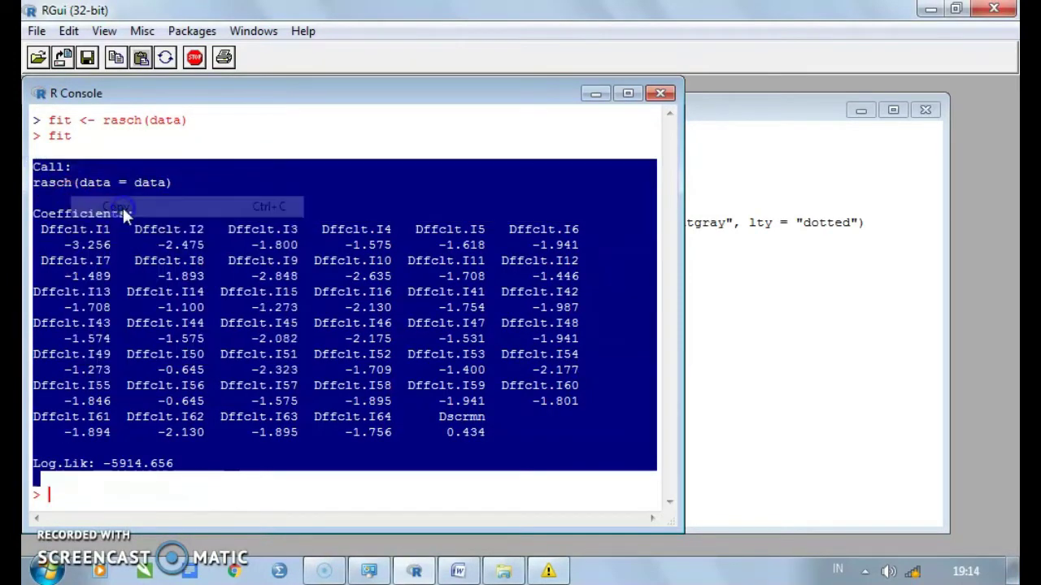
pyautogui.click(455, 571)
# Paste the copied Rasch output into Document2 and scroll back to the top of the page
pyautogui.click(383, 304)
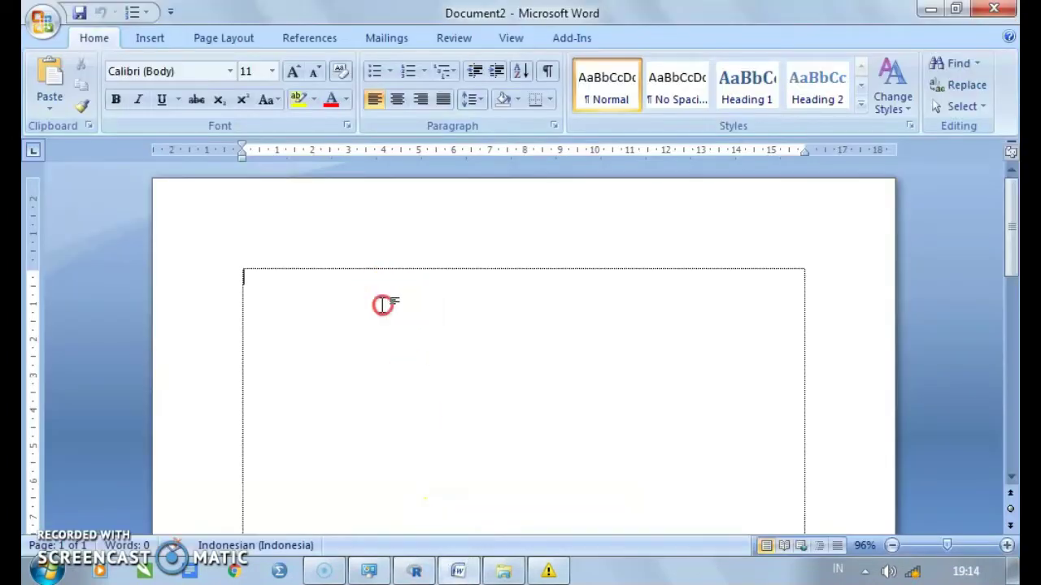
pyautogui.rightClick(383, 304)
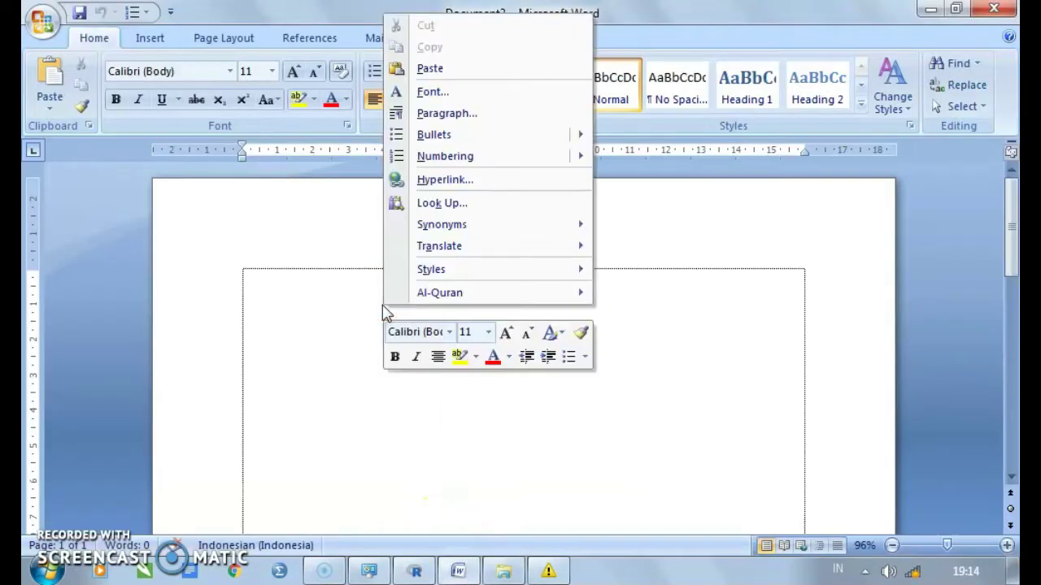
pyautogui.click(412, 71)
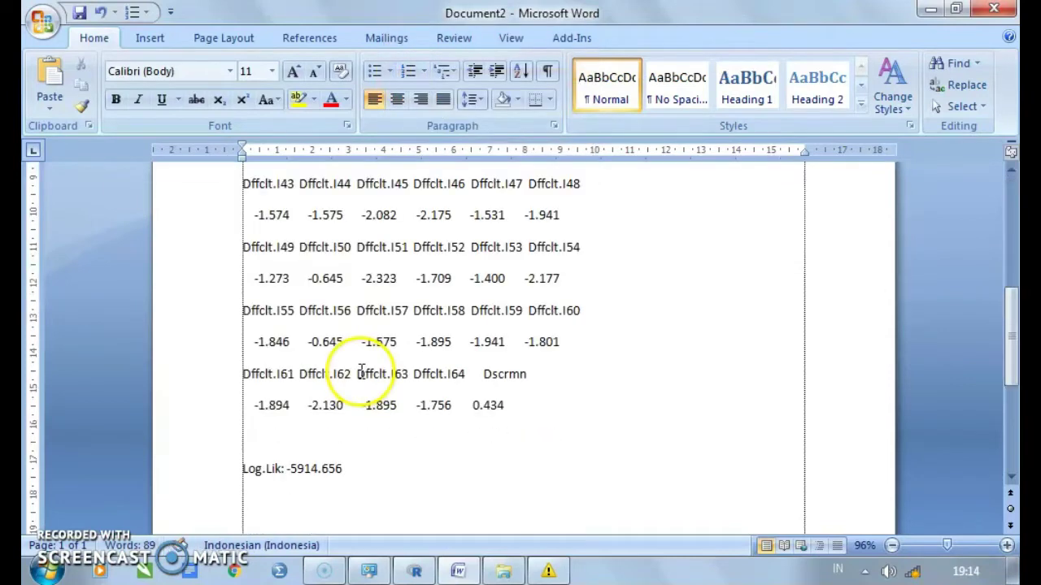
pyautogui.moveTo(1013, 379)
pyautogui.mouseDown()
pyautogui.moveTo(1014, 278)
pyautogui.moveTo(1015, 291)
pyautogui.mouseUp()
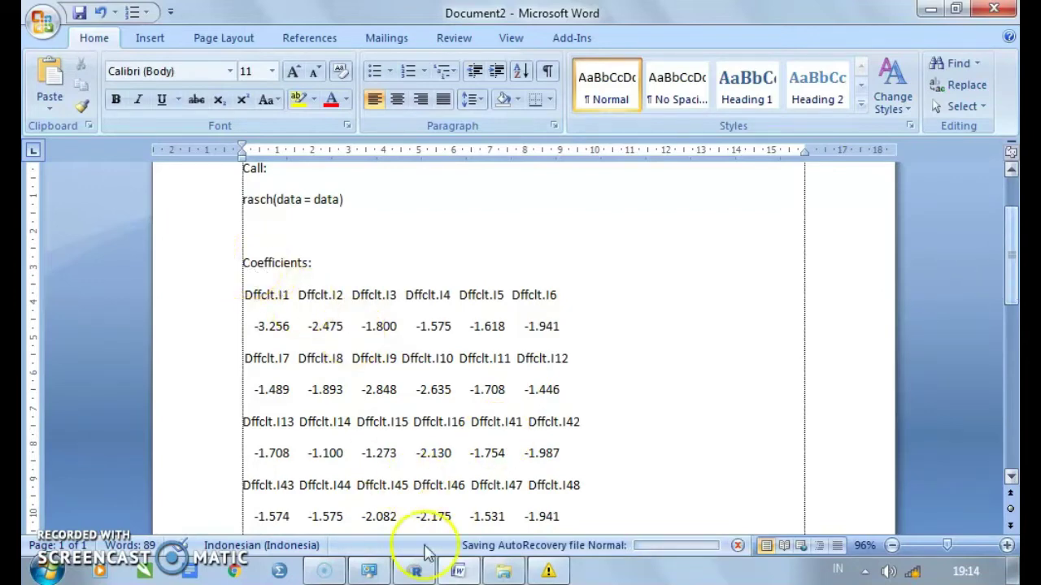
# Return to the R Console, clear the output selection, and start saving the console contents
pyautogui.click(416, 572)
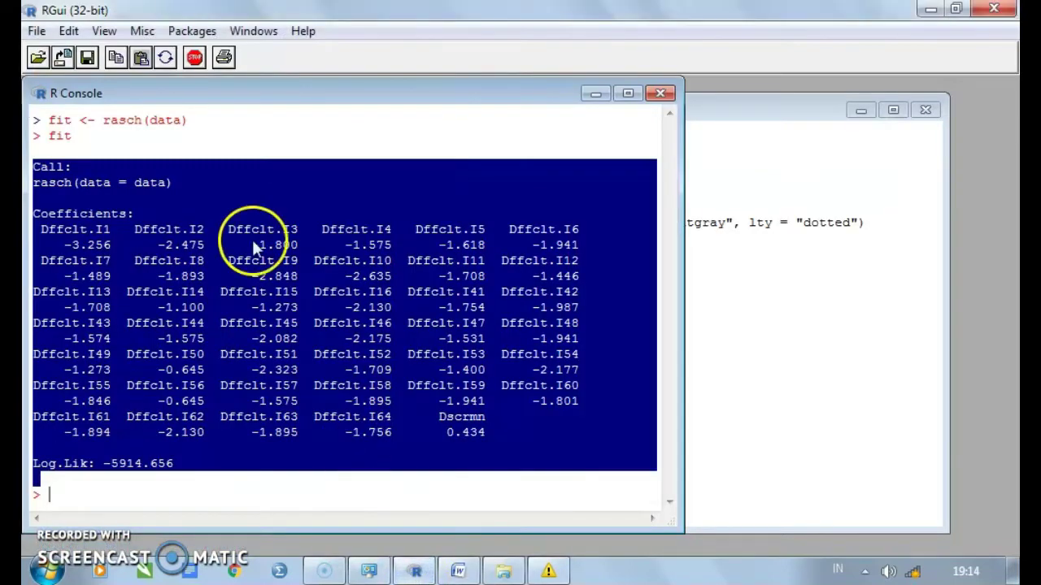
pyautogui.click(136, 188)
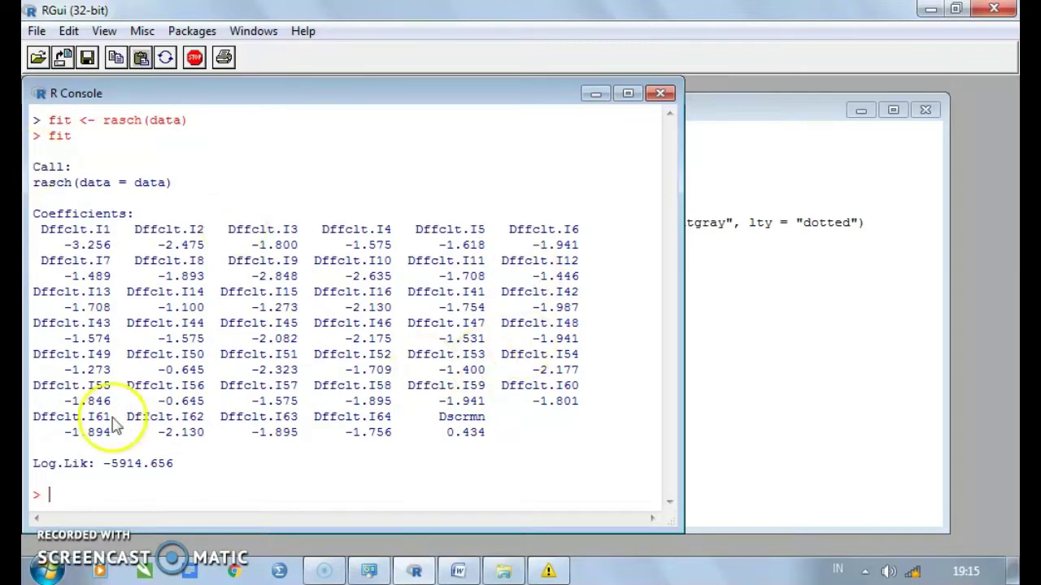
pyautogui.click(53, 492)
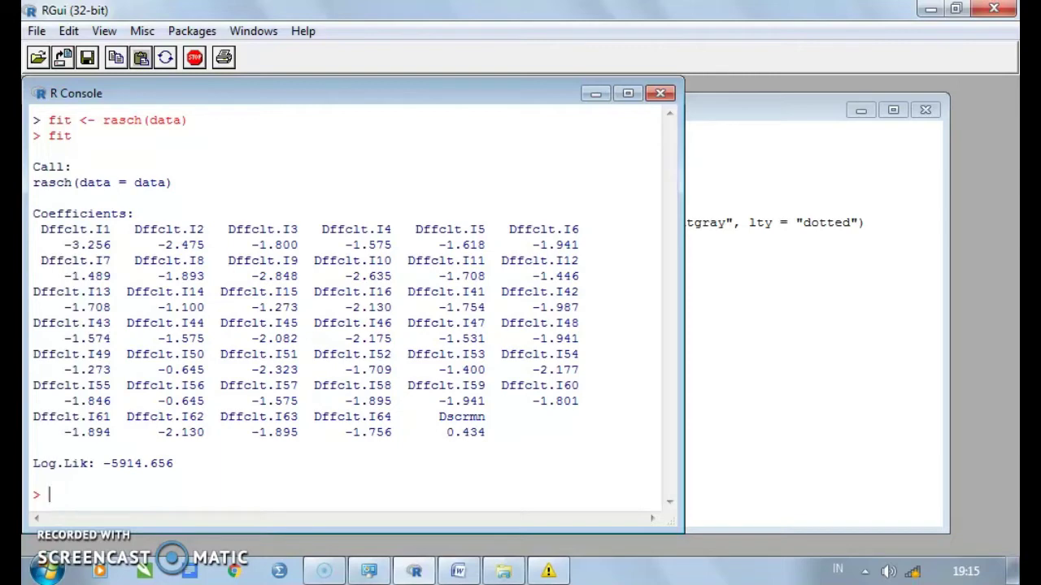
pyautogui.click(35, 36)
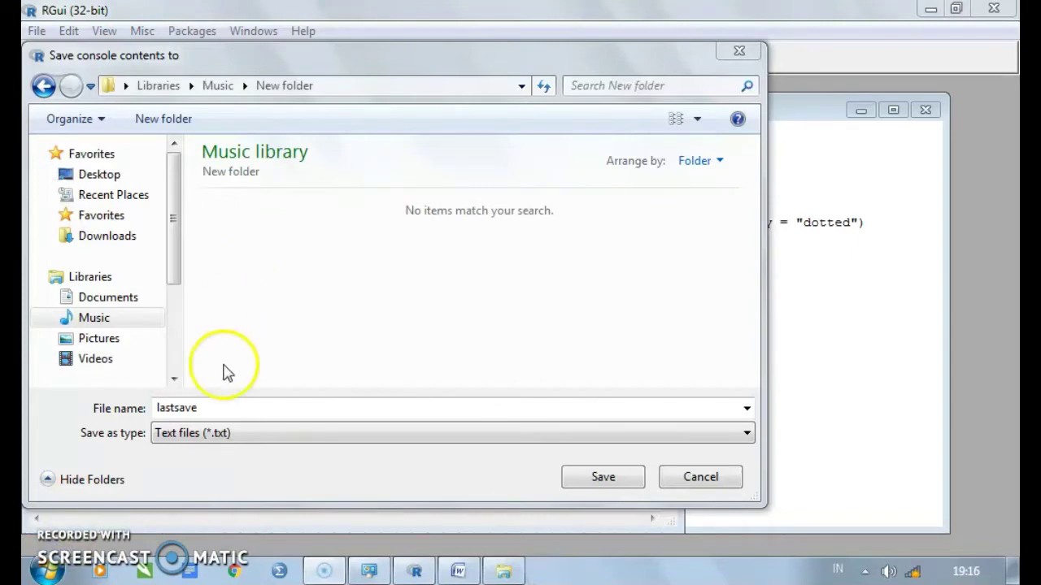
# Save the console contents as lastsave (Text files) in Music\New folder
pyautogui.click(215, 406)
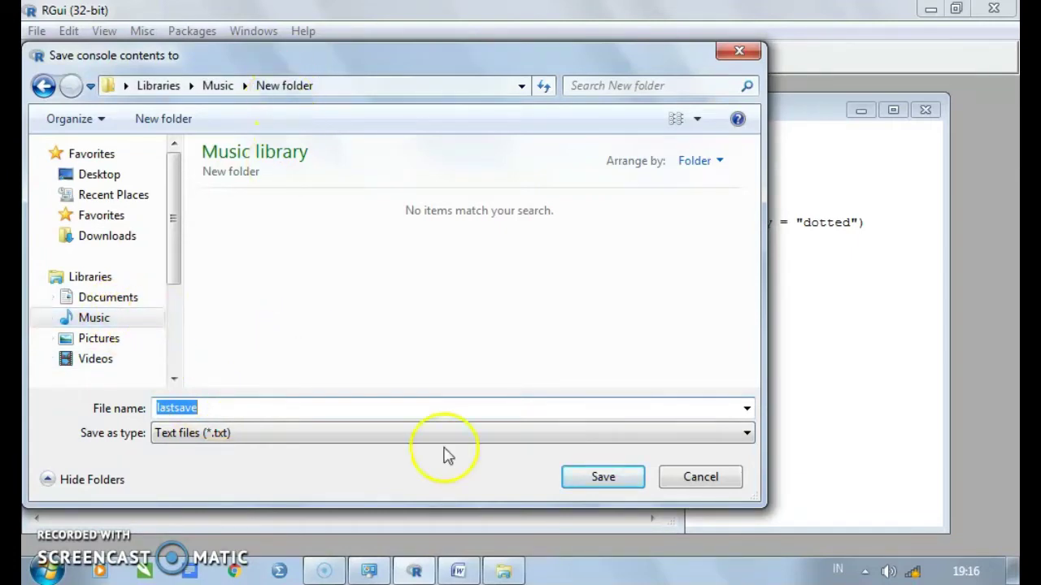
pyautogui.click(235, 412)
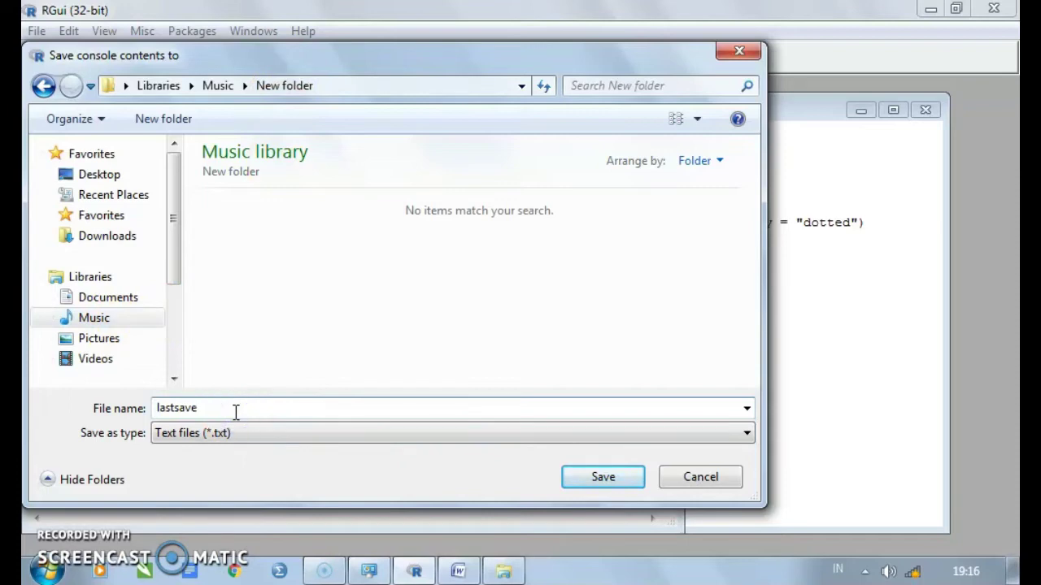
pyautogui.click(604, 479)
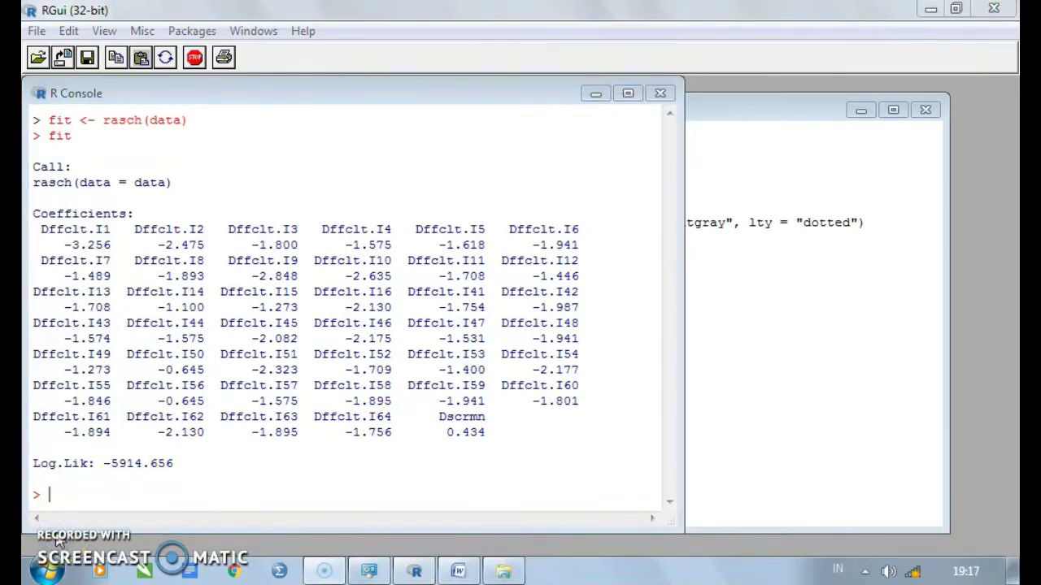
# Open the lastsave file from New folder with Microsoft Office Word
pyautogui.click(504, 573)
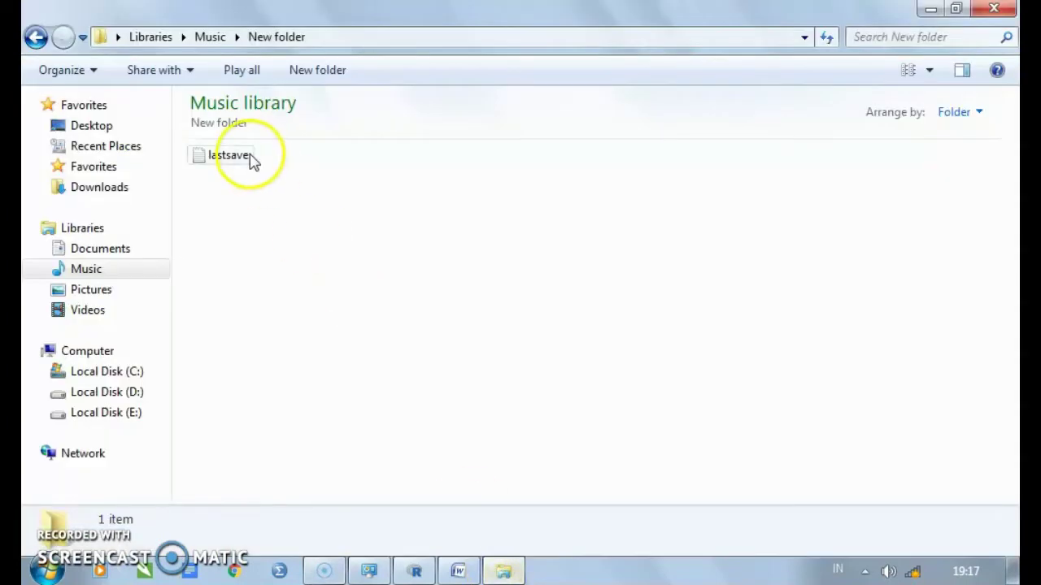
pyautogui.moveTo(241, 167)
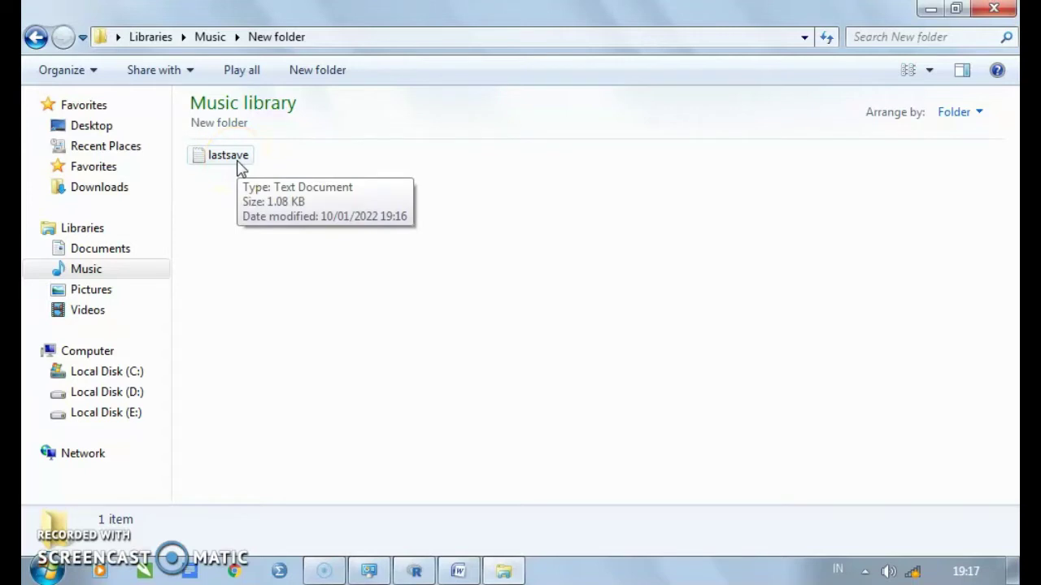
pyautogui.click(233, 164)
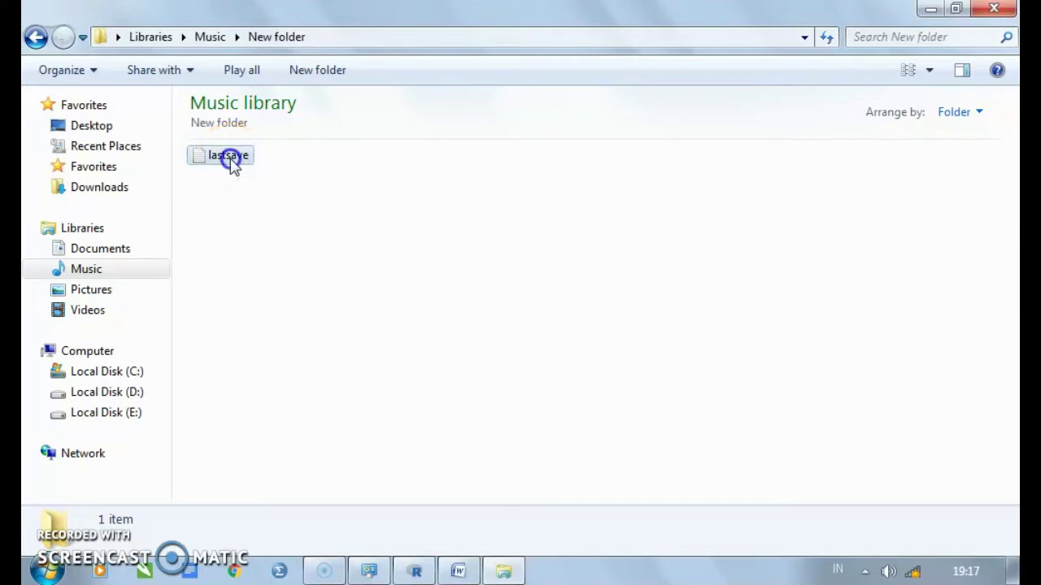
pyautogui.doubleClick(232, 161)
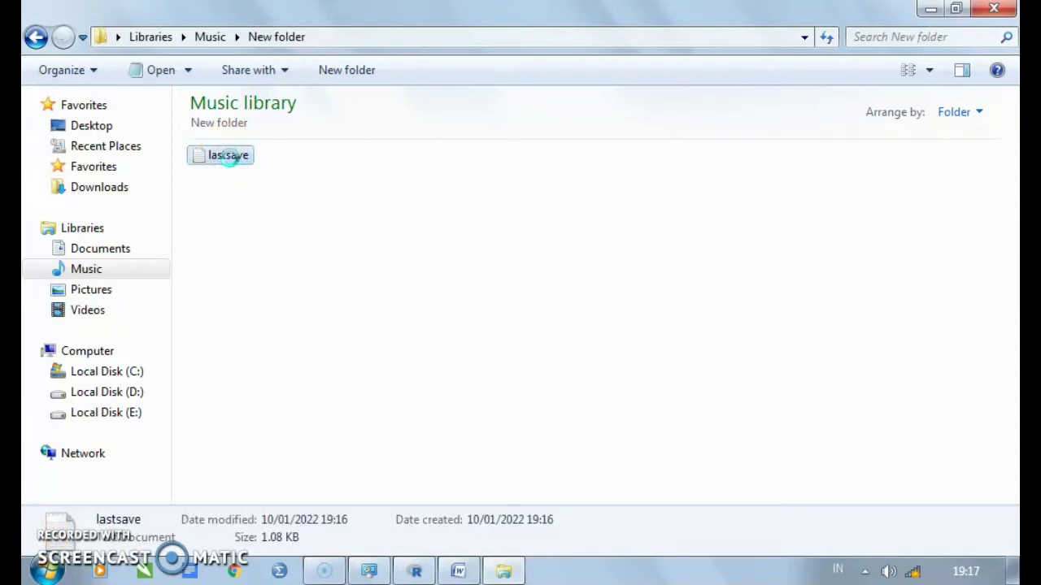
pyautogui.rightClick(233, 165)
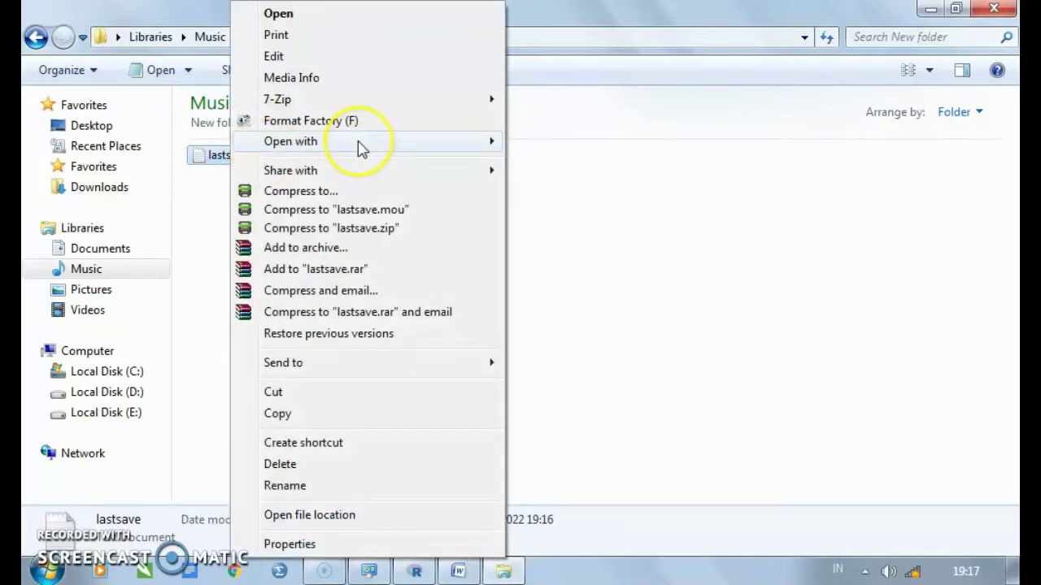
pyautogui.moveTo(362, 148)
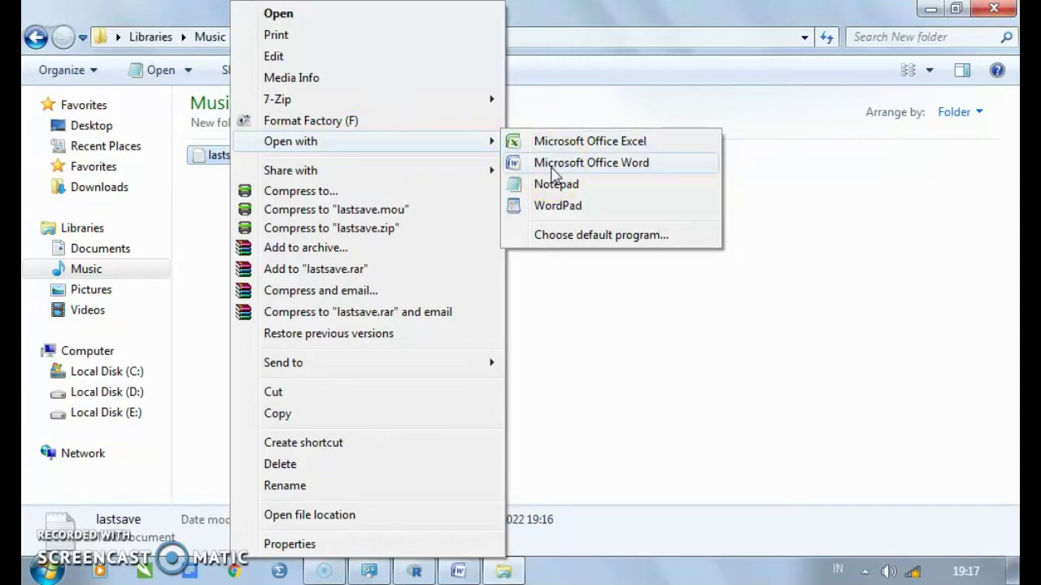
pyautogui.click(553, 166)
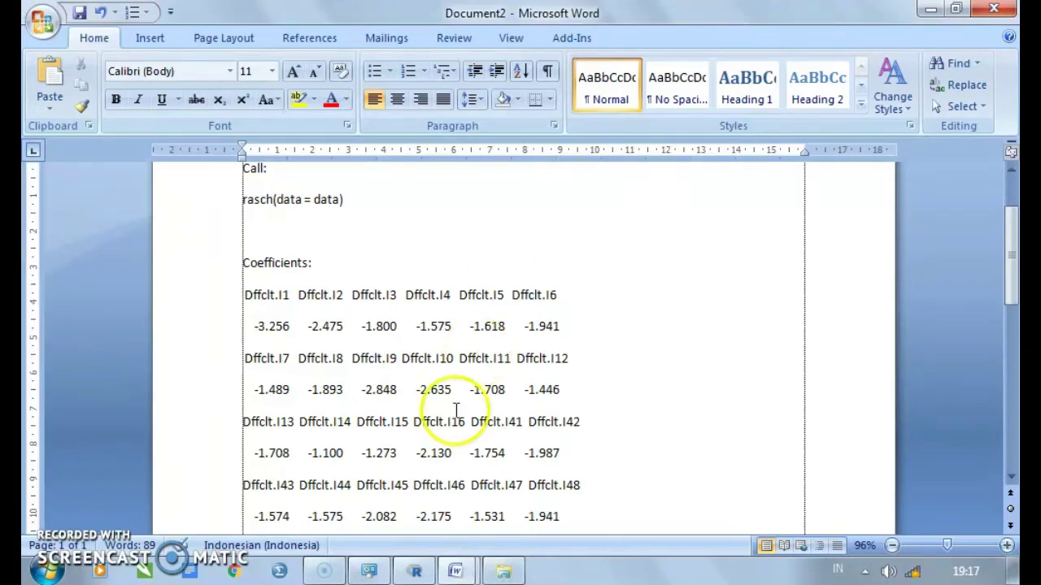
# Switch to the lastsave Word window and scroll through its content
pyautogui.click(456, 572)
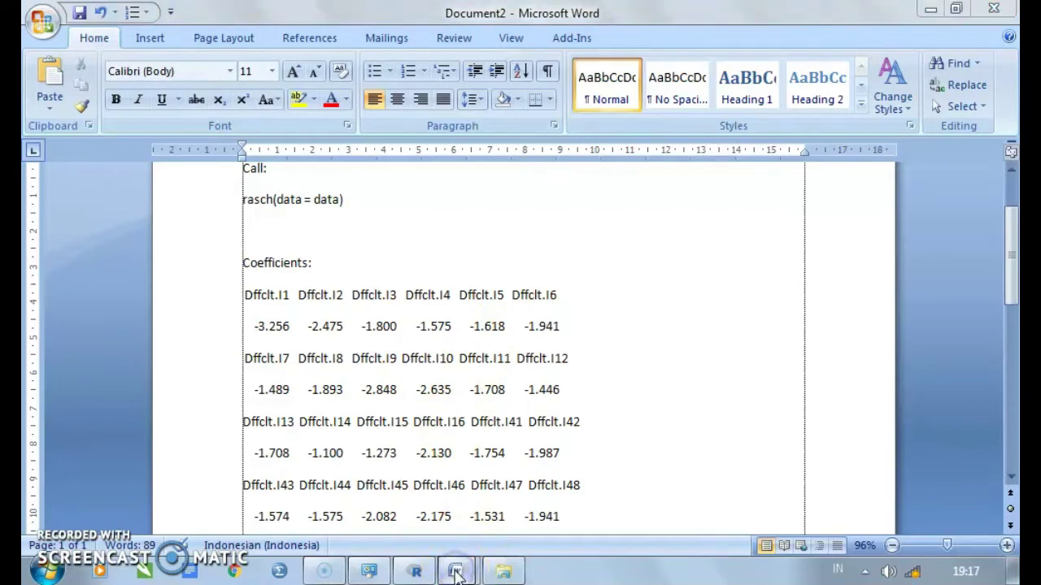
pyautogui.moveTo(456, 574)
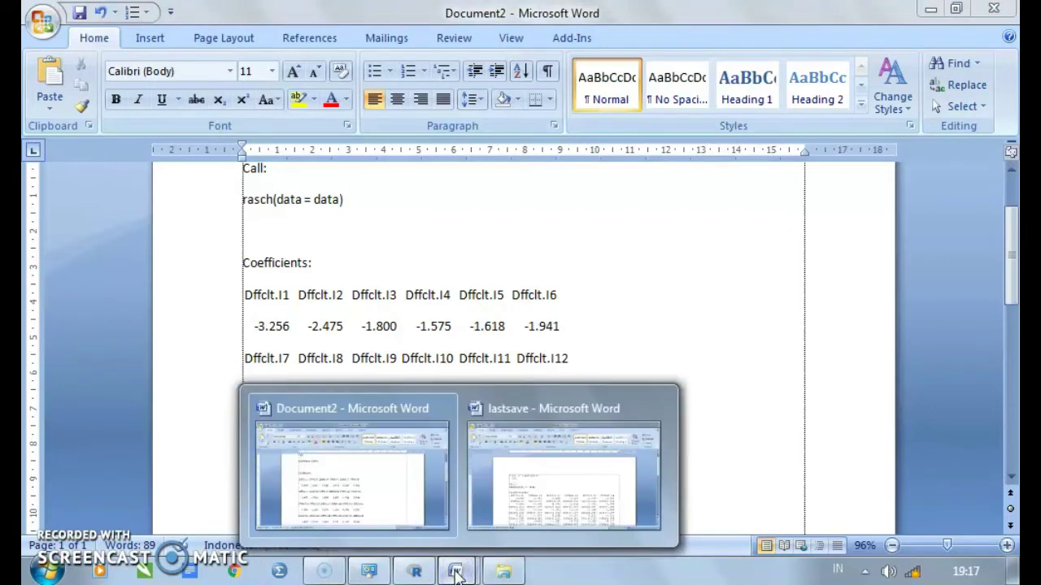
pyautogui.click(510, 443)
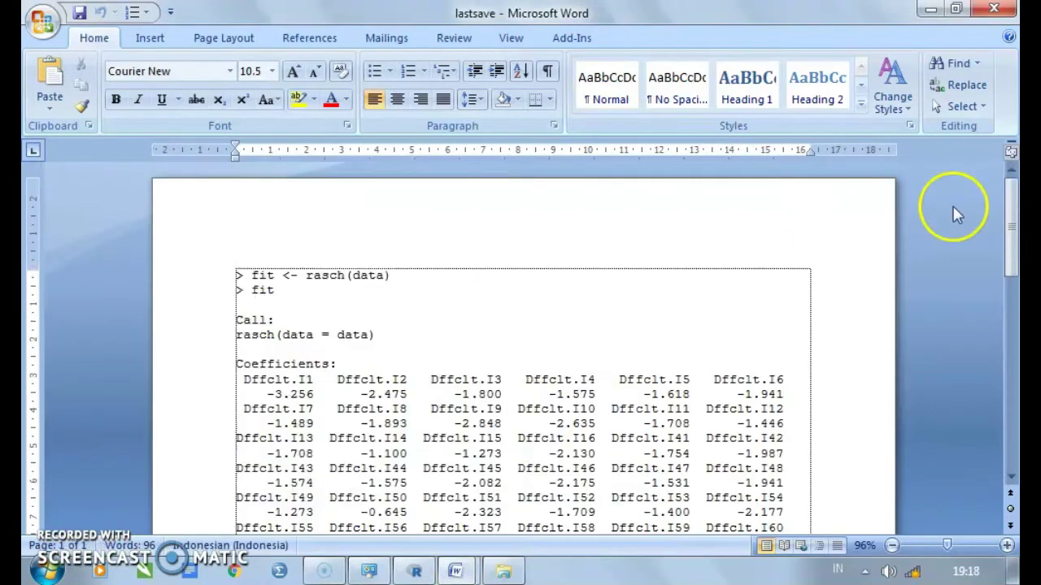
pyautogui.moveTo(1011, 195)
pyautogui.mouseDown()
pyautogui.moveTo(1014, 220)
pyautogui.moveTo(1016, 210)
pyautogui.mouseUp()
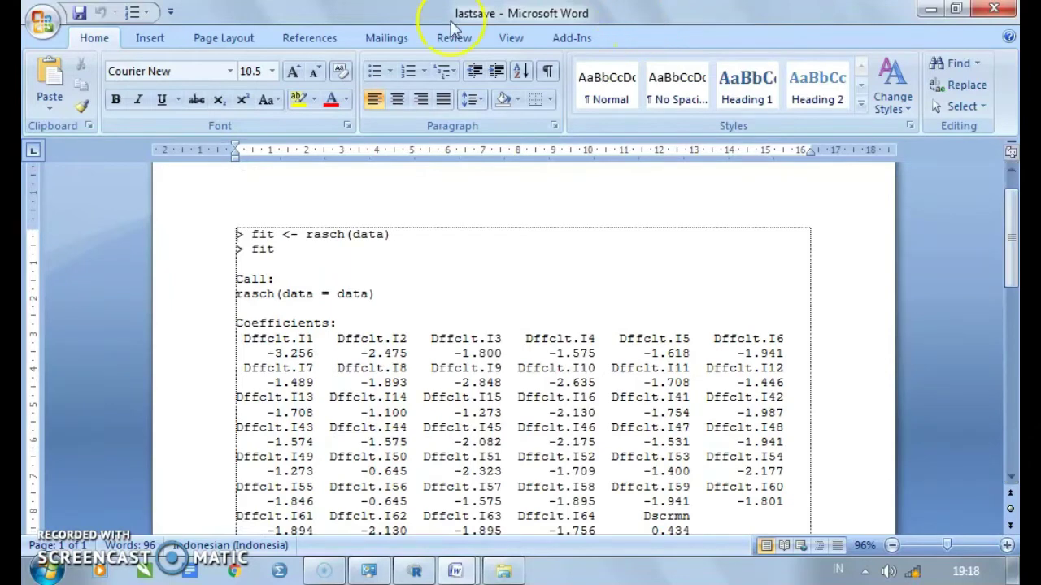
pyautogui.click(1014, 281)
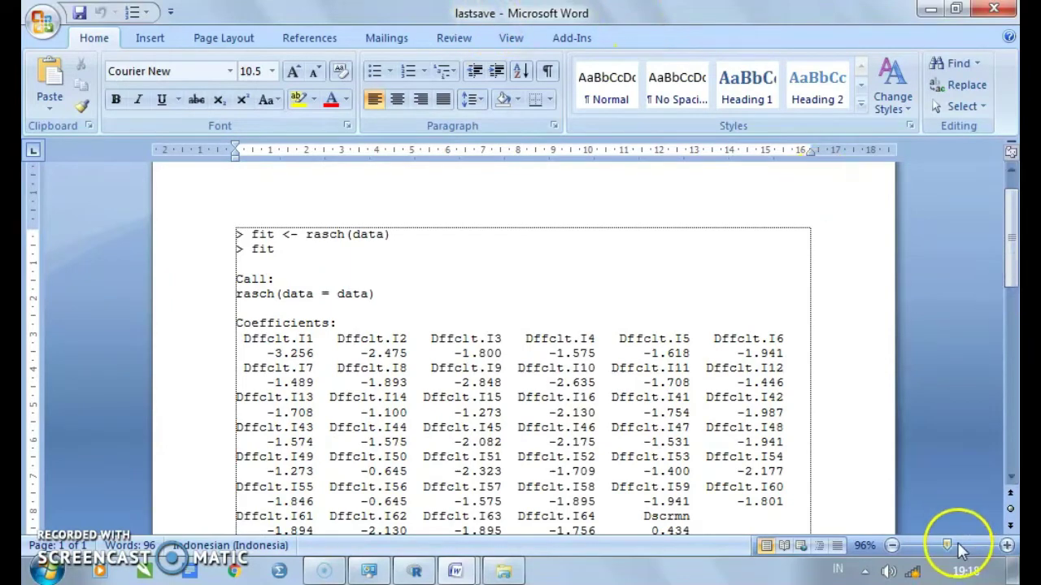
# Zoom lastsave to 164% and back out to the full page, then return to R
pyautogui.moveTo(948, 545); pyautogui.dragTo(956, 545)
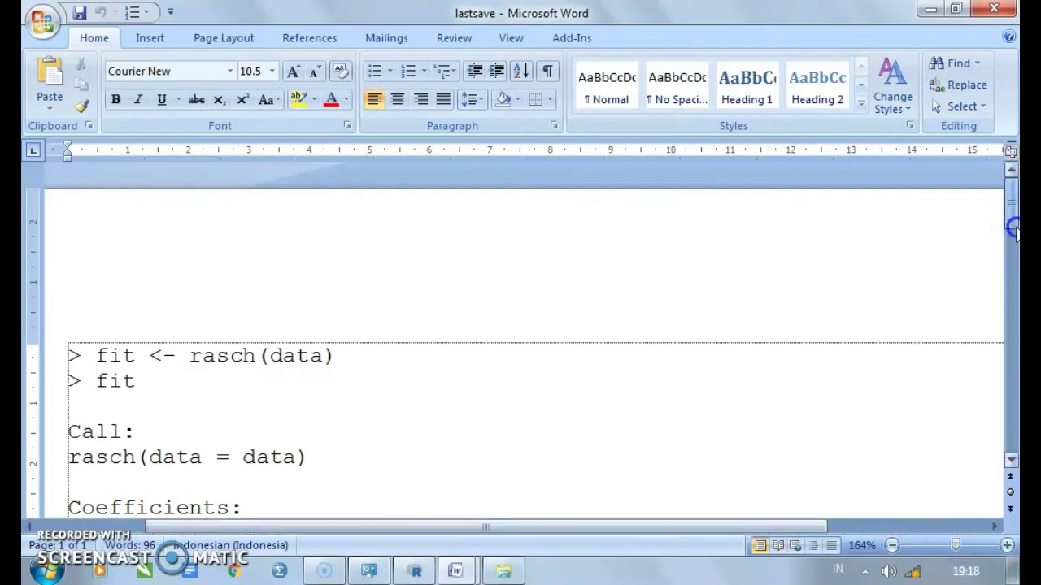
pyautogui.scroll(-3, 1013, 268)
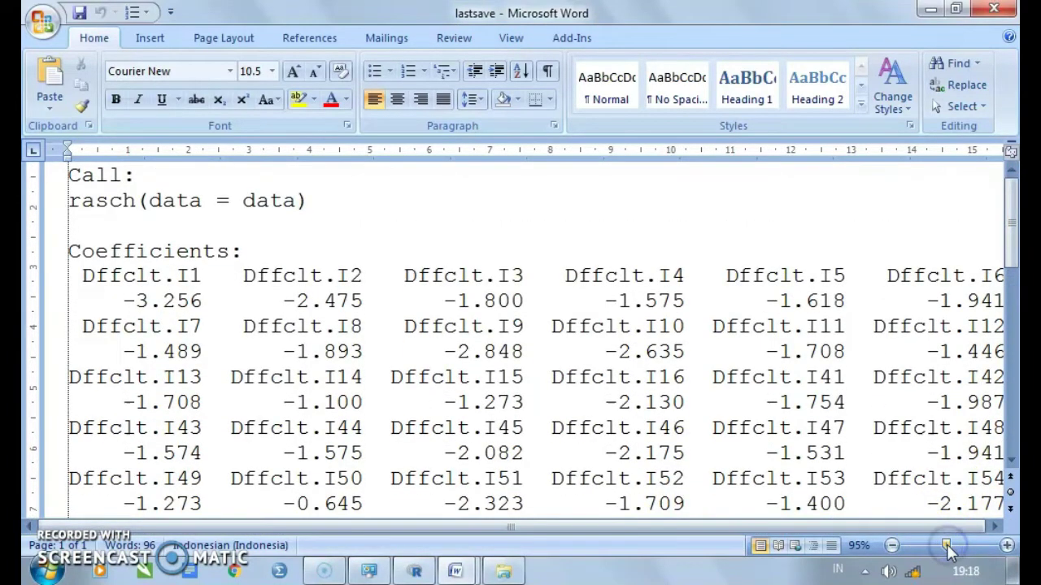
pyautogui.moveTo(950, 547); pyautogui.dragTo(955, 551)
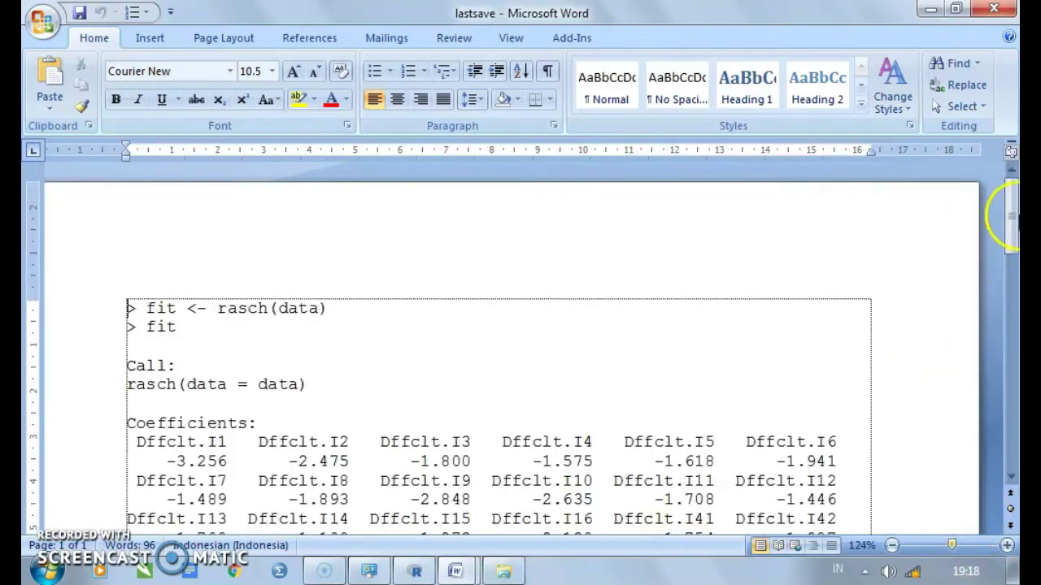
pyautogui.moveTo(1014, 256); pyautogui.dragTo(1012, 243)
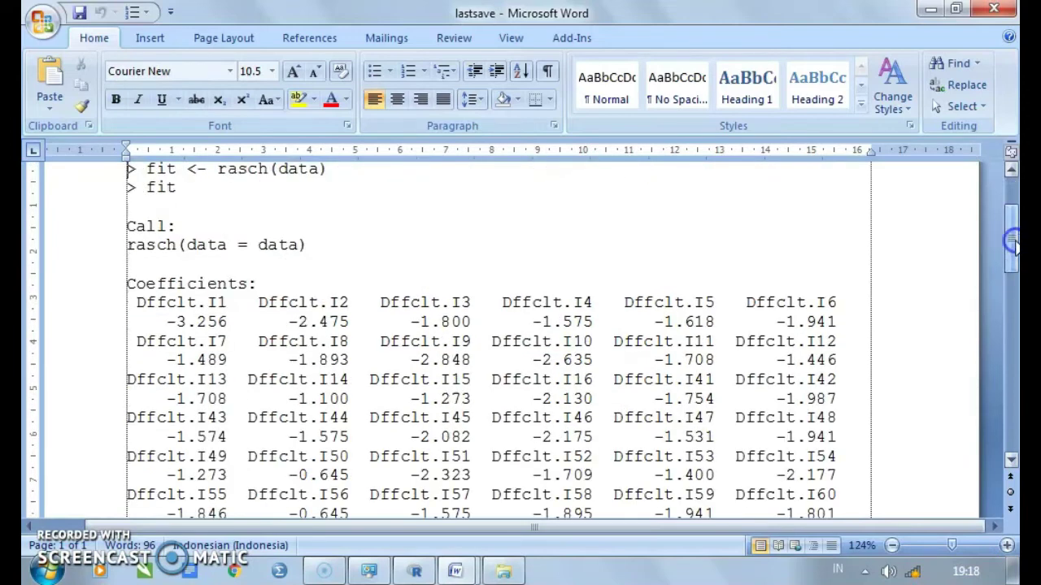
pyautogui.moveTo(1012, 244); pyautogui.dragTo(1013, 234)
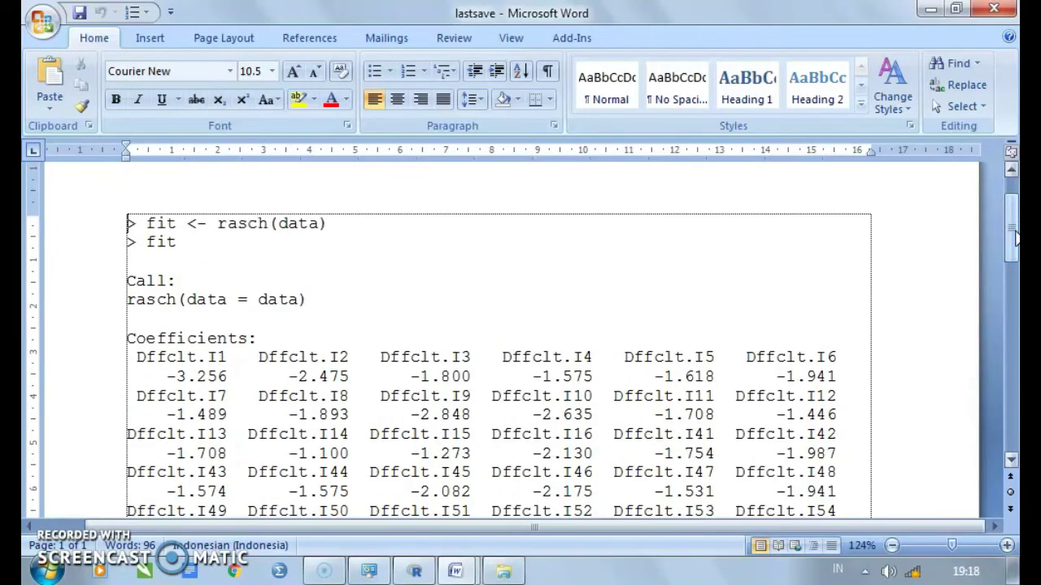
pyautogui.click(414, 571)
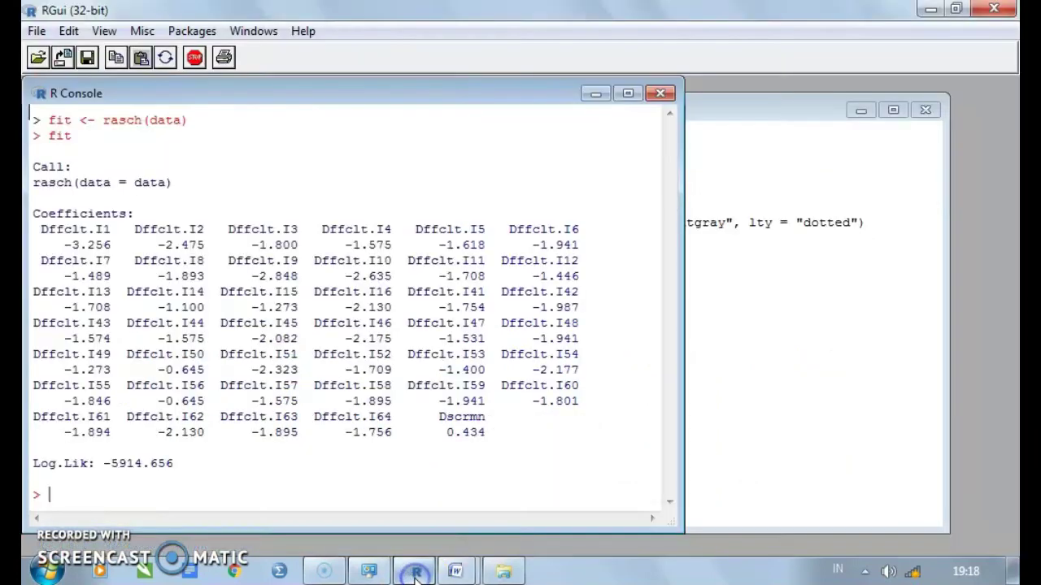
# Highlight the Coefficients block in the R Console, then go back to the lastsave document
pyautogui.click(44, 198)
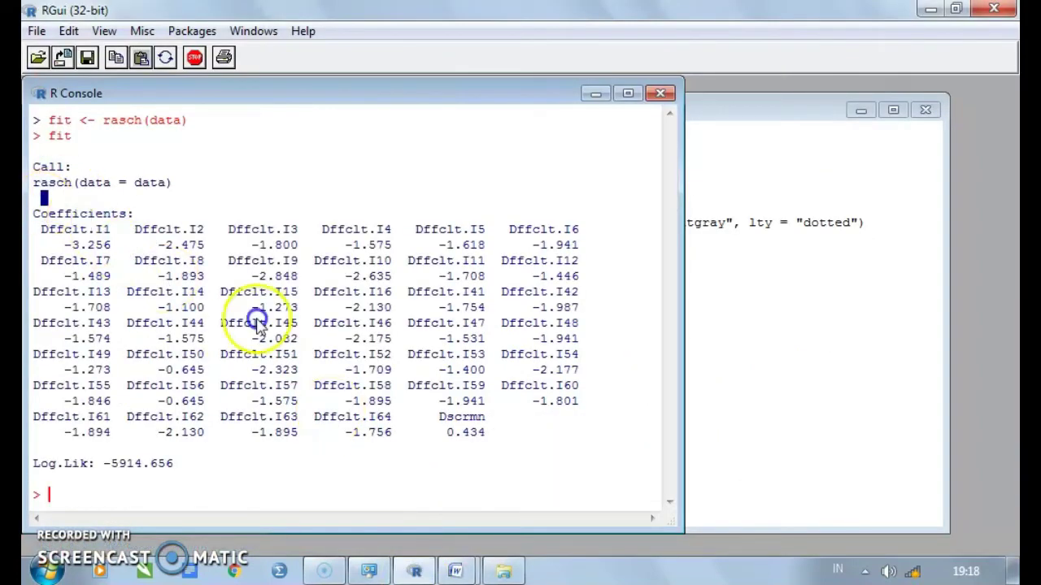
pyautogui.moveTo(257, 323); pyautogui.dragTo(267, 323)
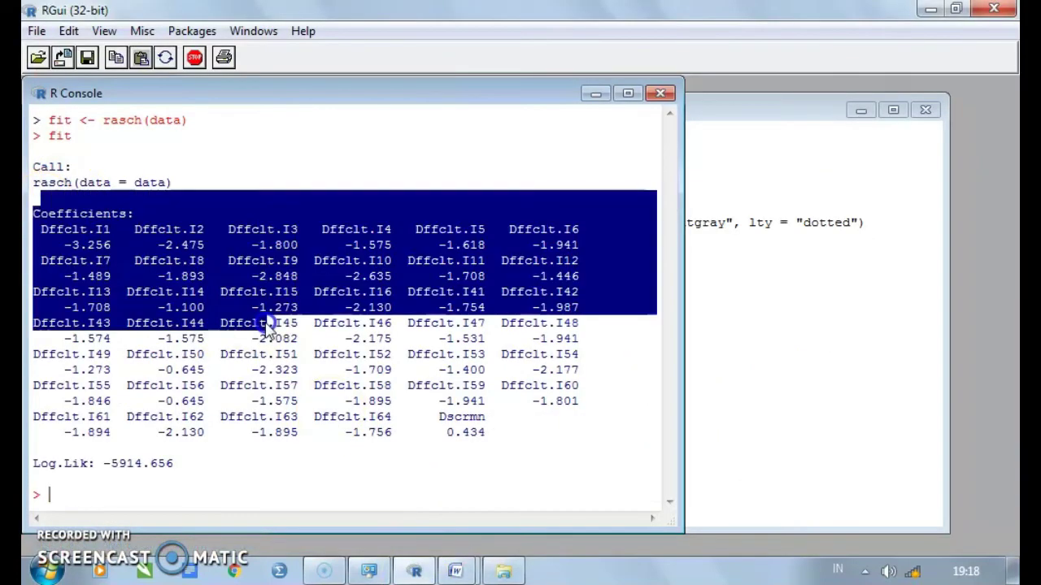
pyautogui.click(456, 570)
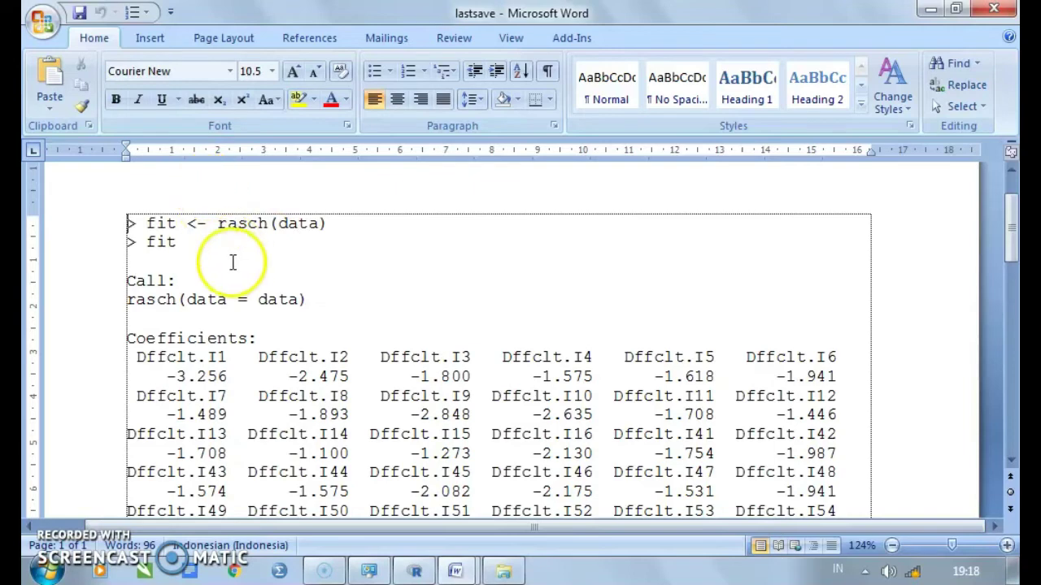
# Place the insertion point before the first coefficient -3.256 and browse the Office menu without choosing
pyautogui.click(117, 179)
pyautogui.click(122, 376)
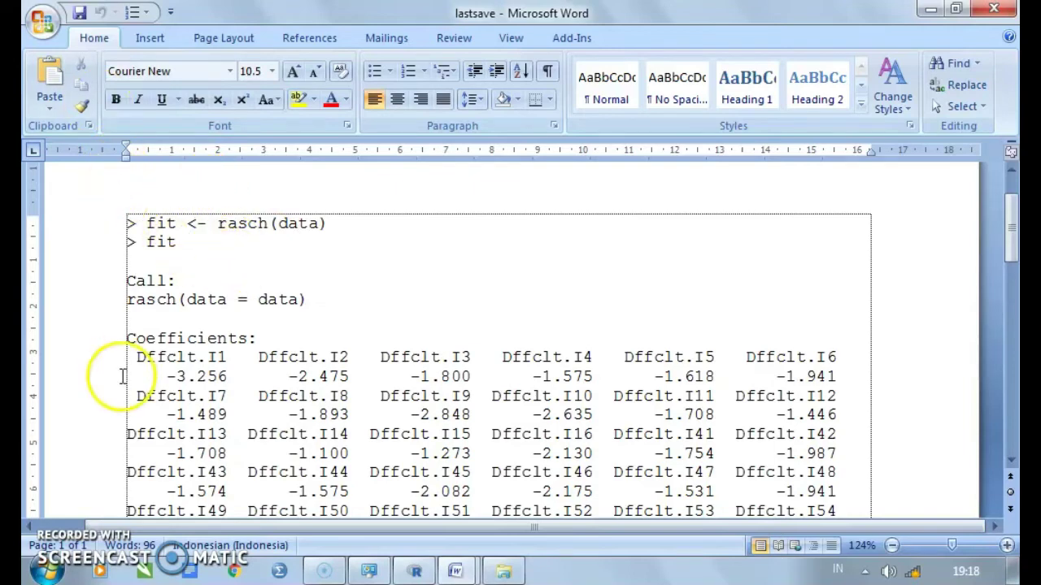
pyautogui.click(166, 376)
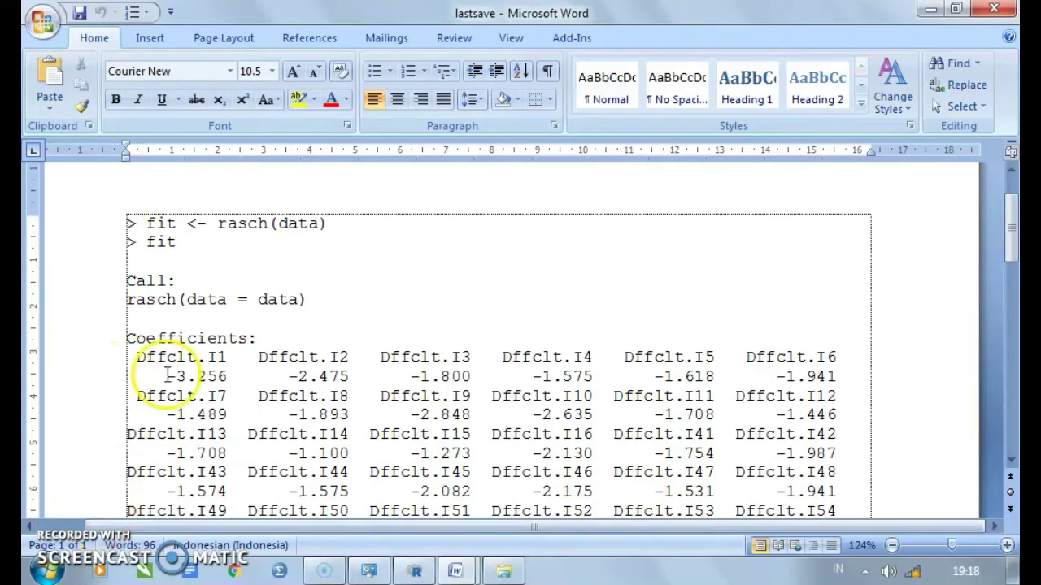
pyautogui.click(38, 24)
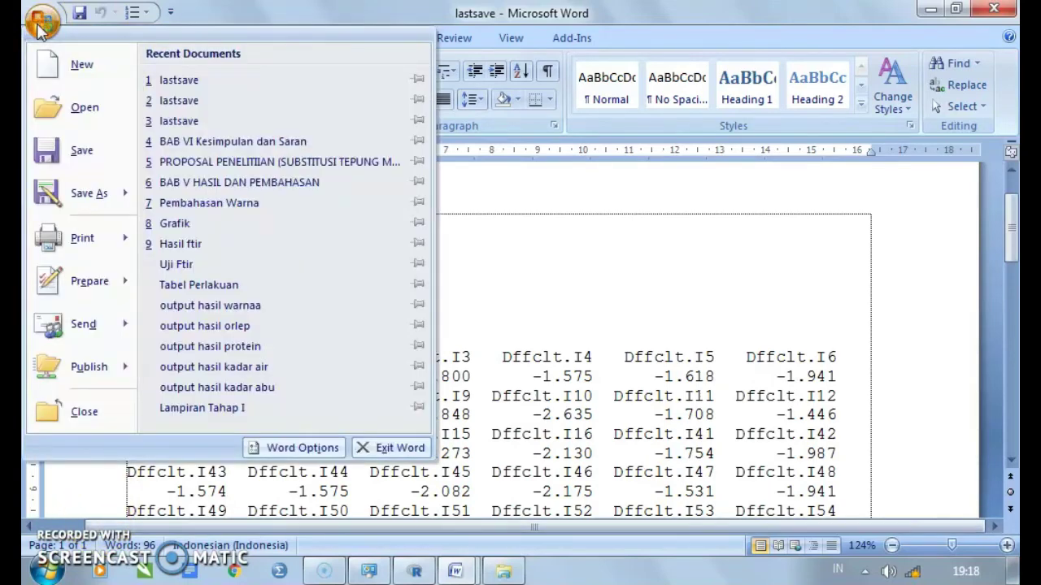
pyautogui.click(41, 28)
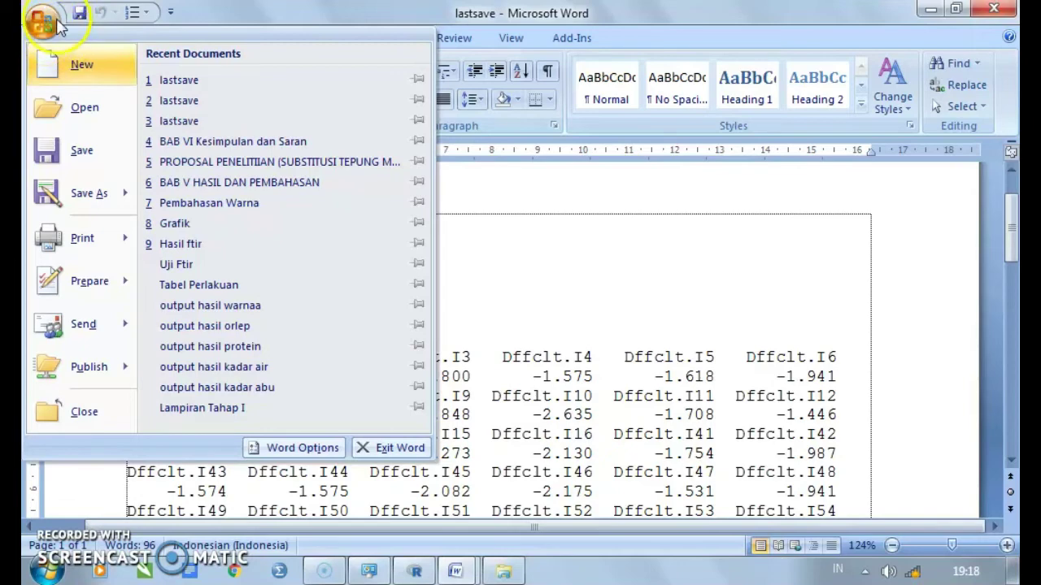
pyautogui.moveTo(82, 192)
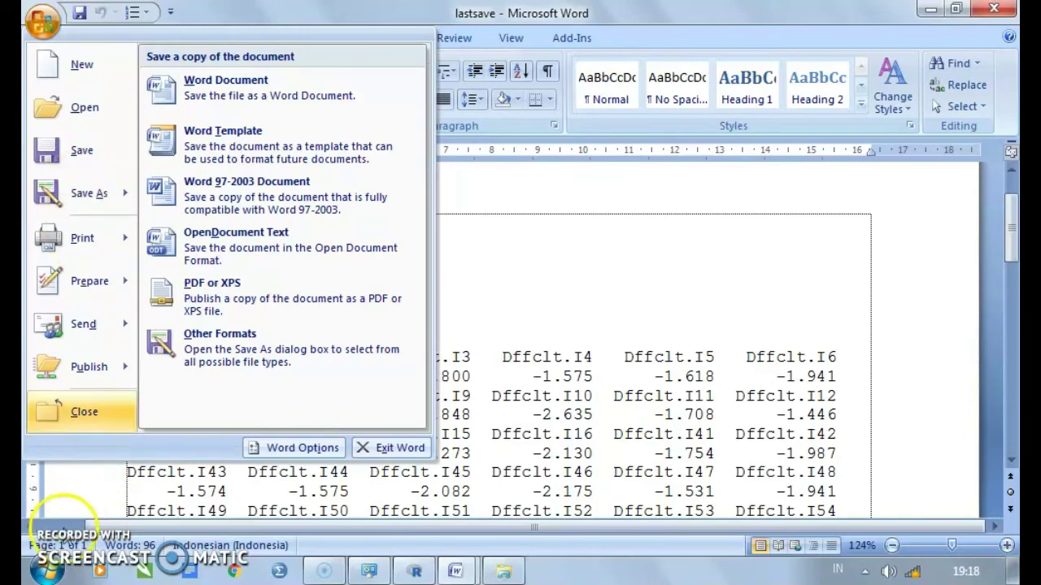
pyautogui.click(61, 523)
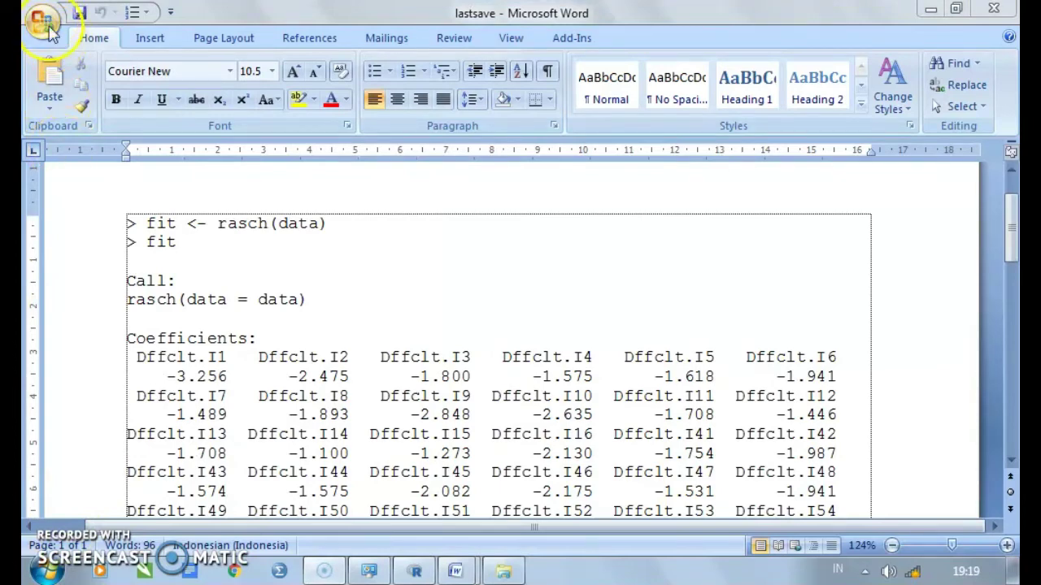
# Save the document as hasil in Word 97-2003 Document format
pyautogui.click(49, 26)
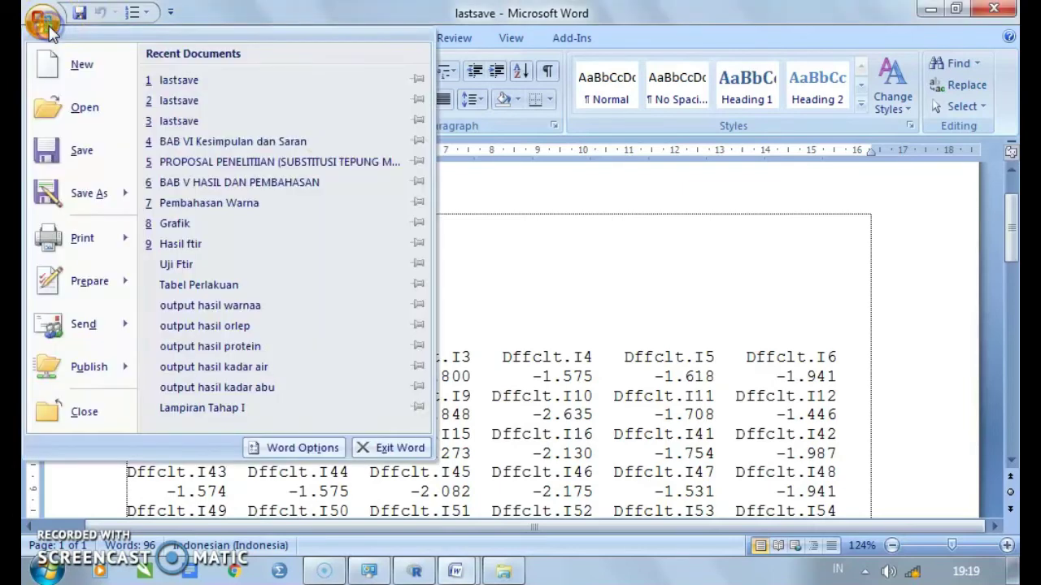
pyautogui.click(81, 189)
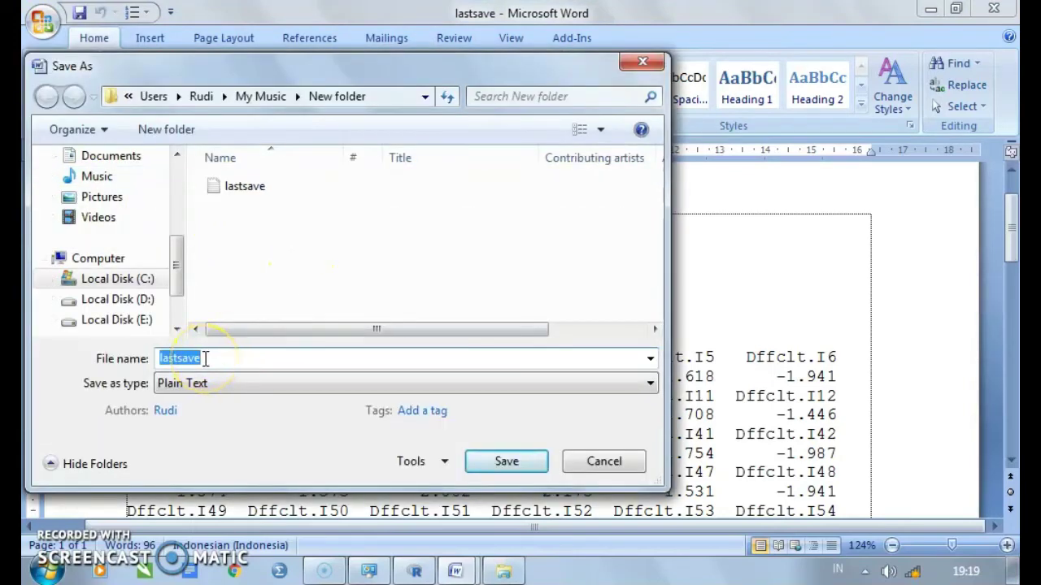
pyautogui.write('hasil')
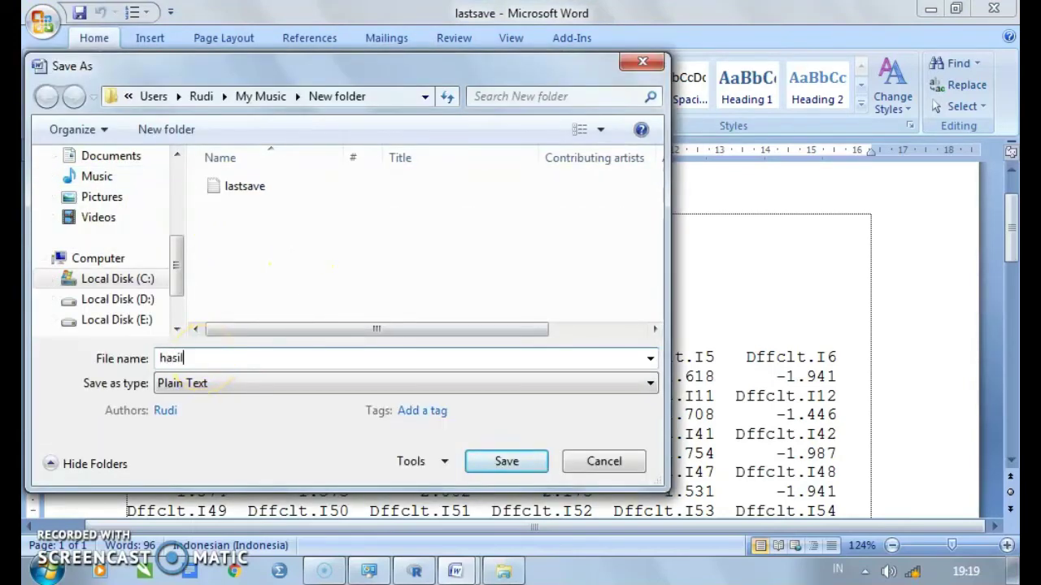
pyautogui.click(216, 389)
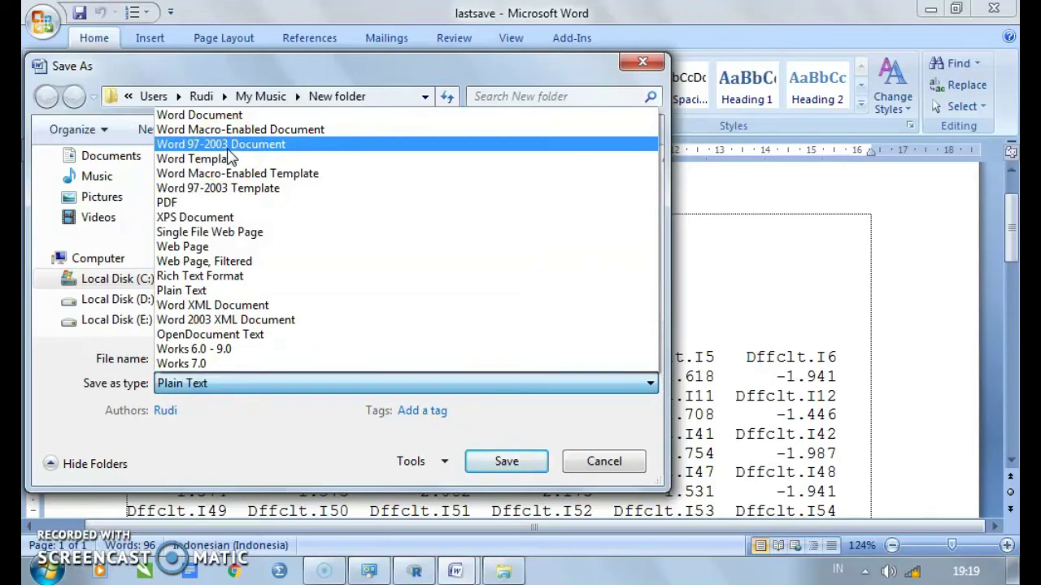
pyautogui.click(229, 148)
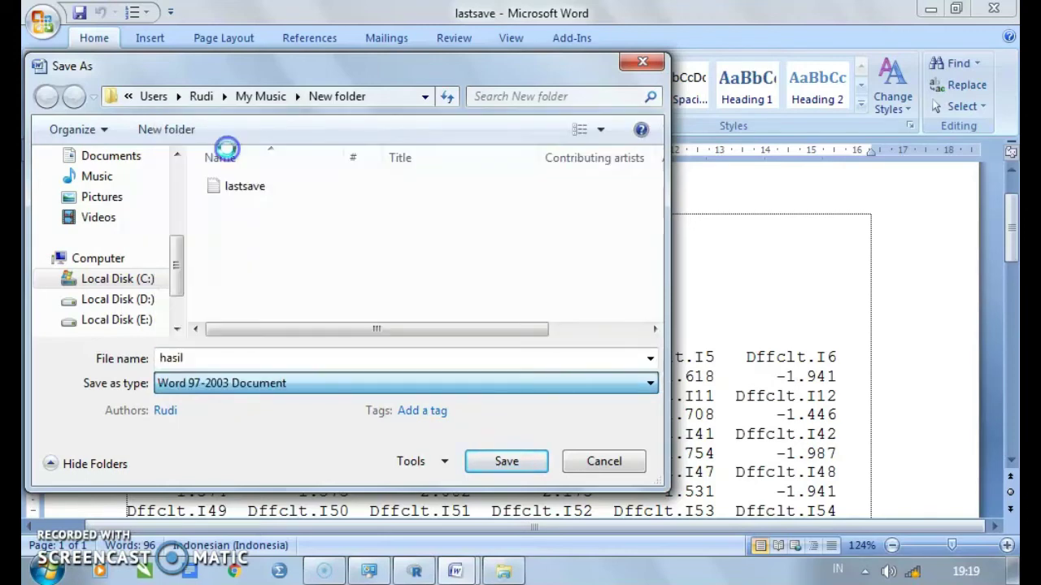
pyautogui.click(481, 415)
pyautogui.click(523, 493)
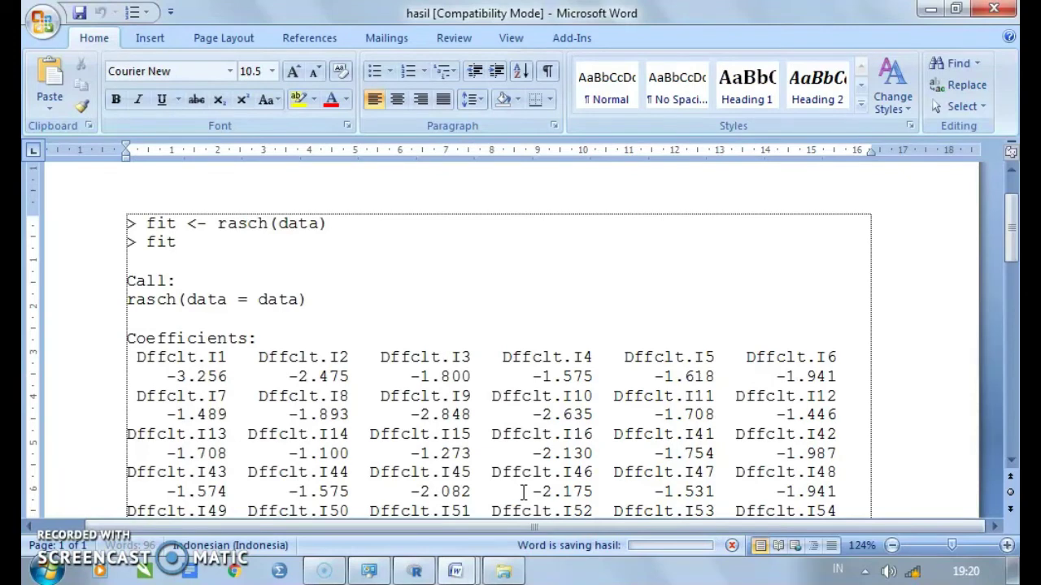
# Find hasil (33.0 KB, Word 97-2003) in New folder and open it in Word
pyautogui.click(502, 569)
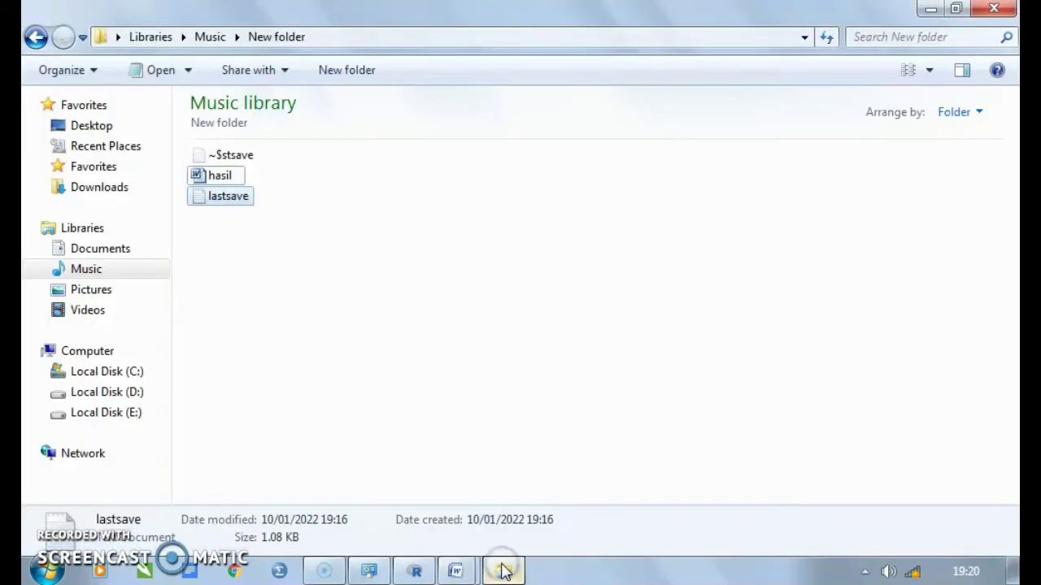
pyautogui.click(341, 254)
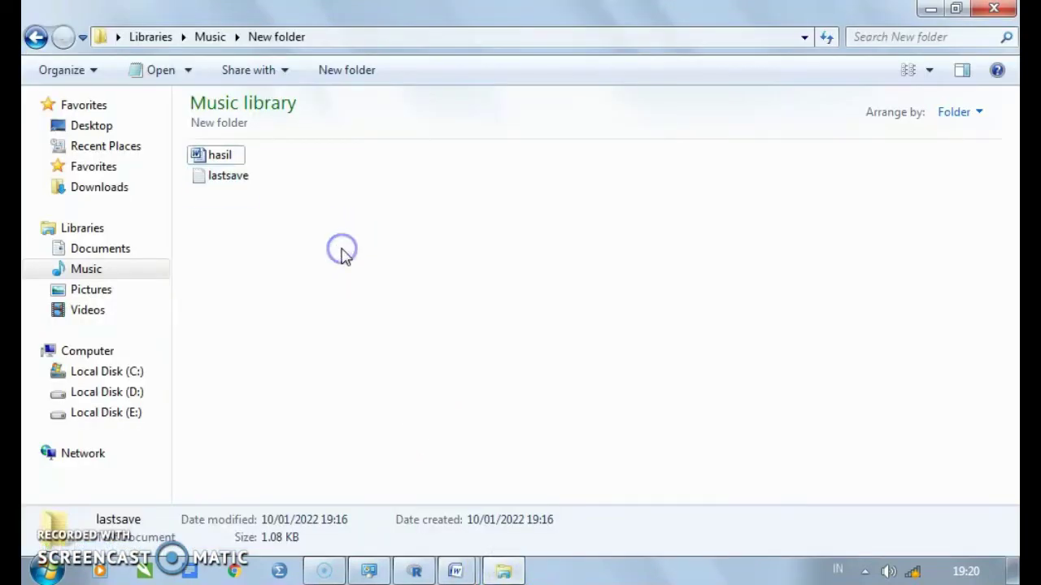
pyautogui.click(226, 175)
pyautogui.click(221, 156)
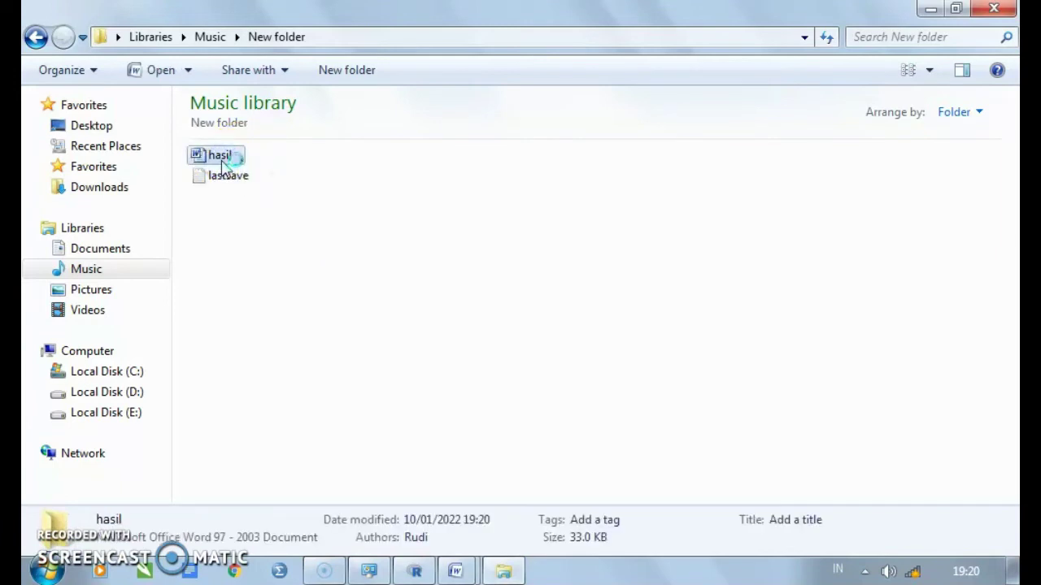
pyautogui.doubleClick(221, 156)
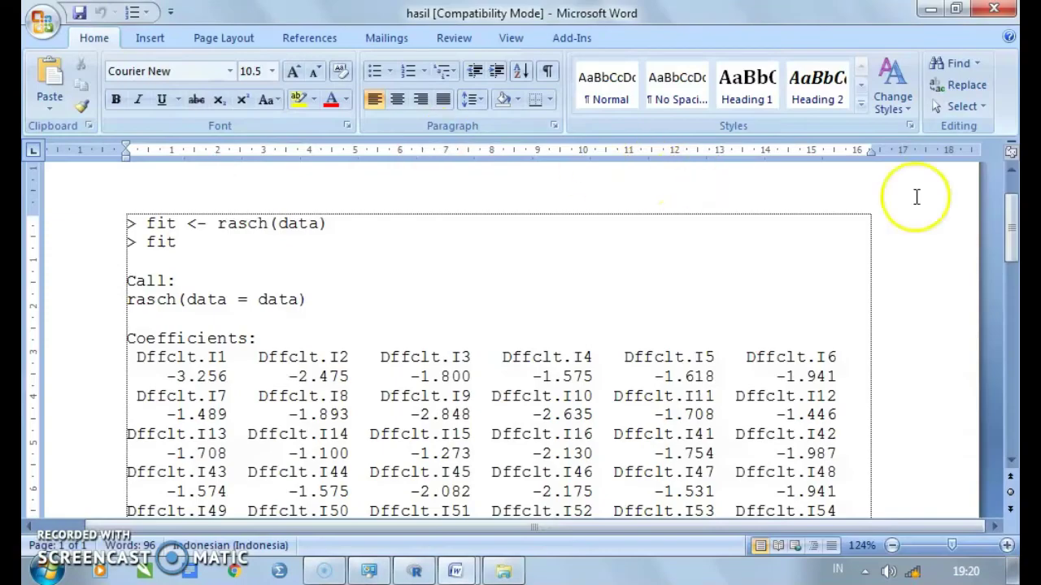
# Select the hasil output from the rasch call through Coefficients:, then return to the R console
pyautogui.moveTo(1011, 225)
pyautogui.mouseDown()
pyautogui.moveTo(1012, 192)
pyautogui.moveTo(1014, 226)
pyautogui.mouseUp()
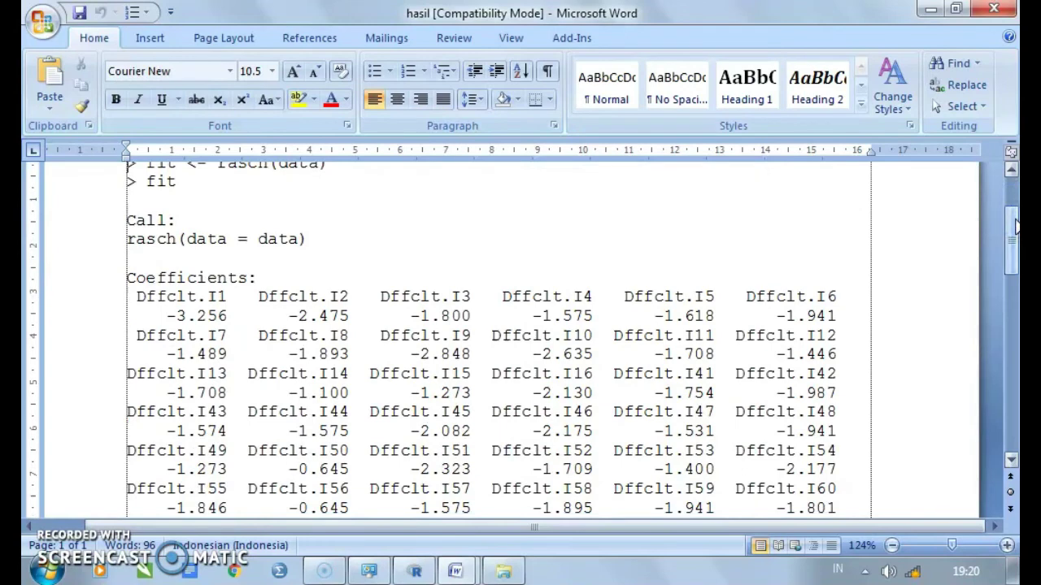
pyautogui.moveTo(1014, 226); pyautogui.dragTo(1014, 210)
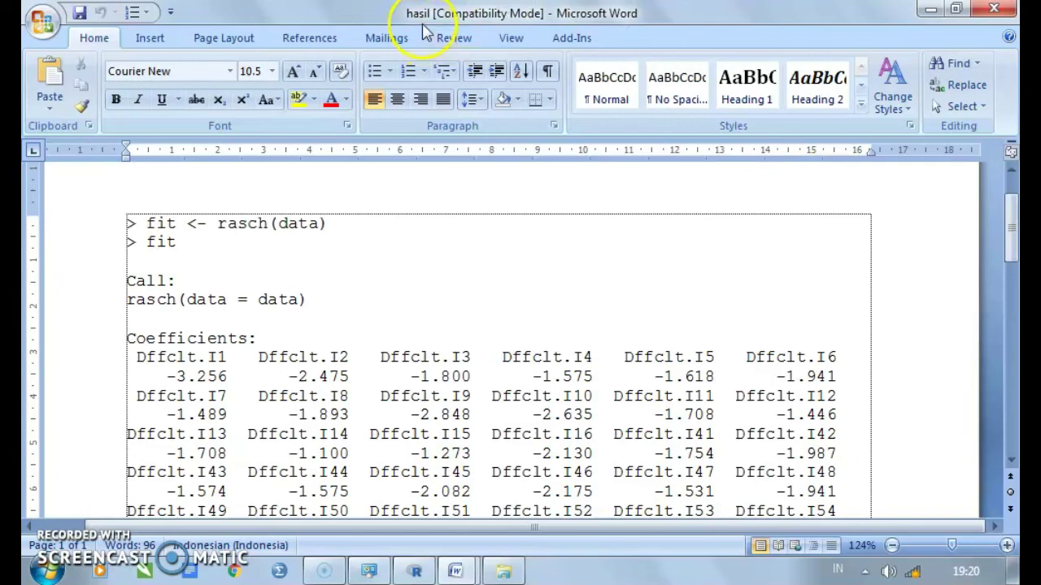
pyautogui.moveTo(128, 221); pyautogui.dragTo(341, 345)
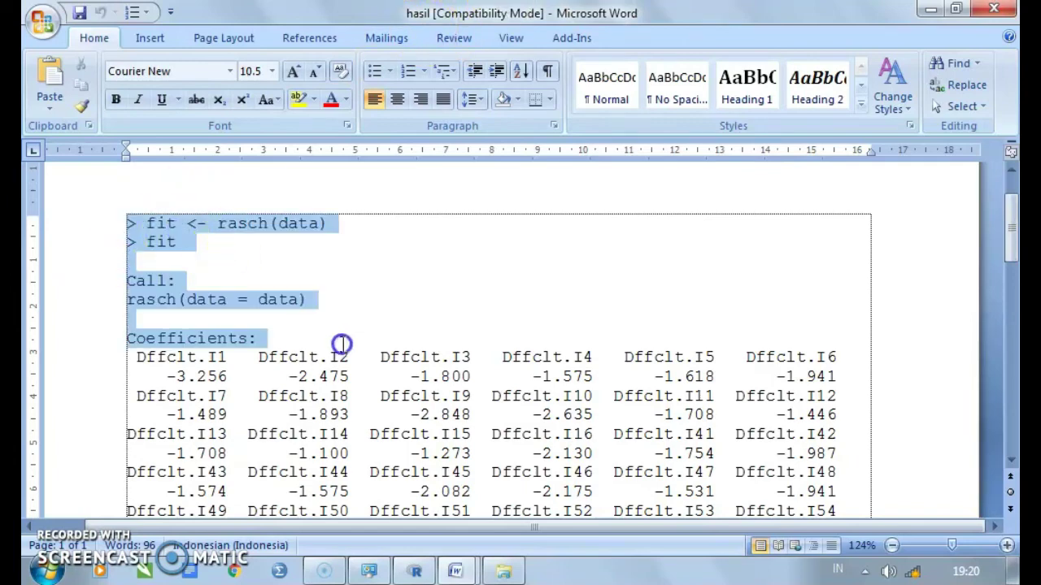
pyautogui.click(413, 572)
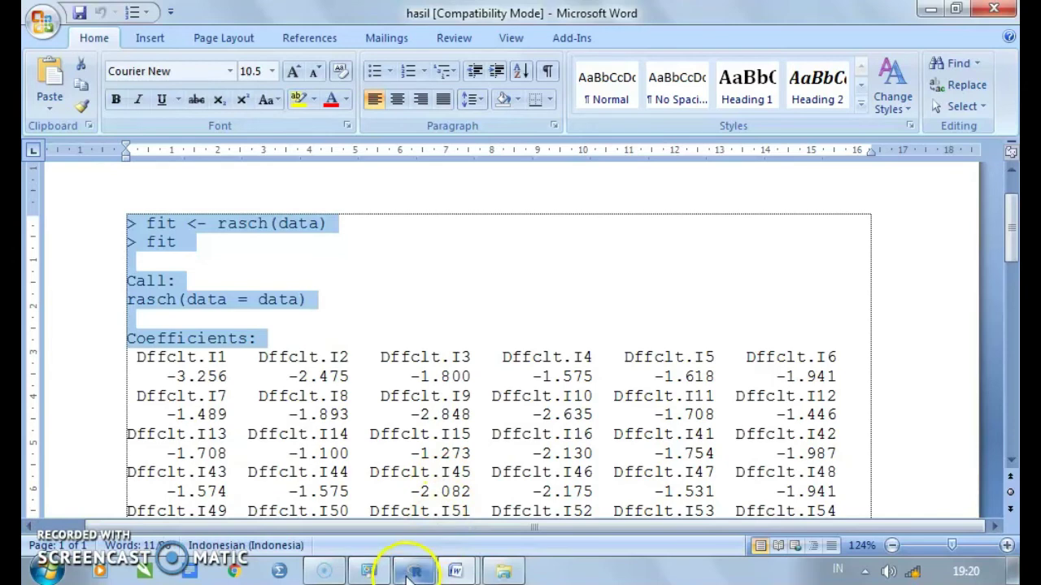
pyautogui.click(413, 573)
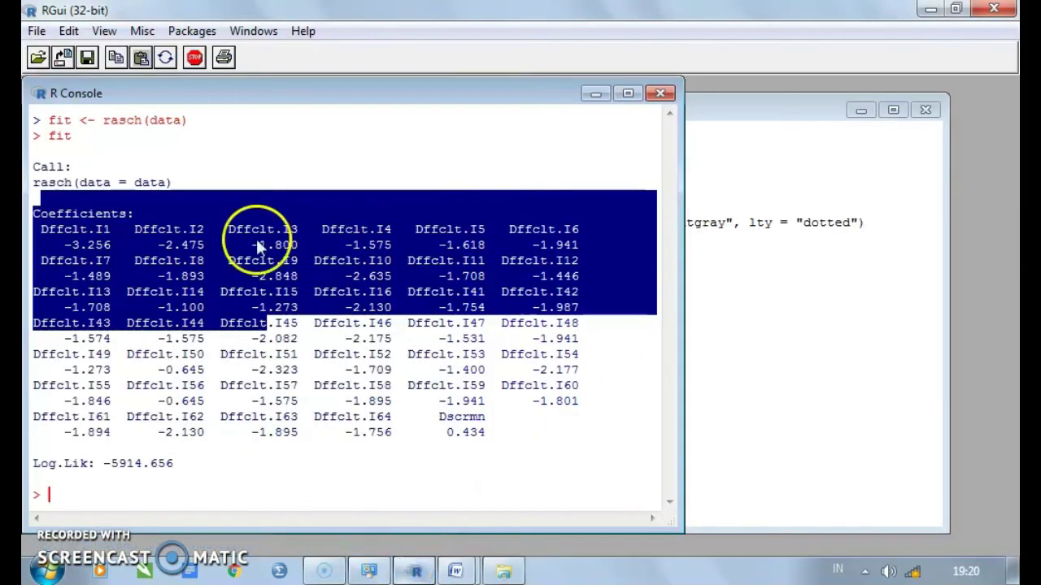
# Switch to Word's Document2, which shows the pasted rasch(data = data) coefficient output
pyautogui.click(118, 213)
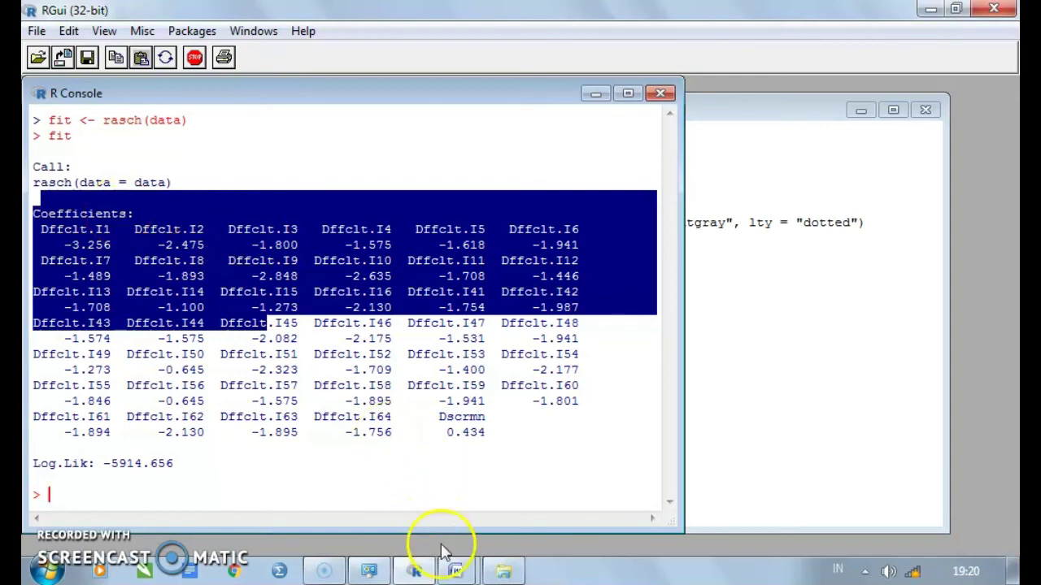
pyautogui.click(457, 572)
pyautogui.click(456, 573)
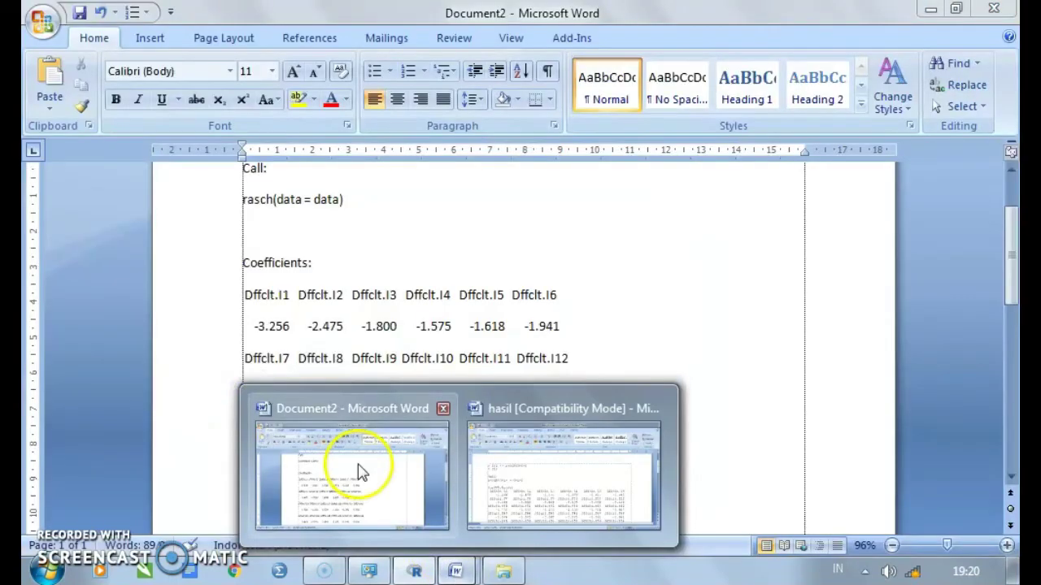
pyautogui.click(357, 464)
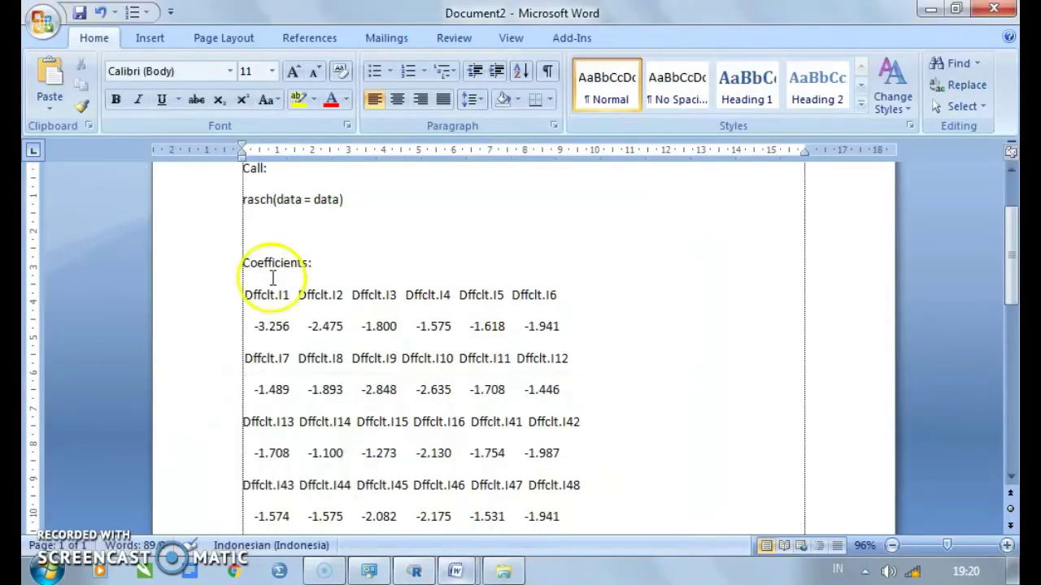
pyautogui.keyDown('shift'); pyautogui.click(515, 393); pyautogui.keyUp('shift')
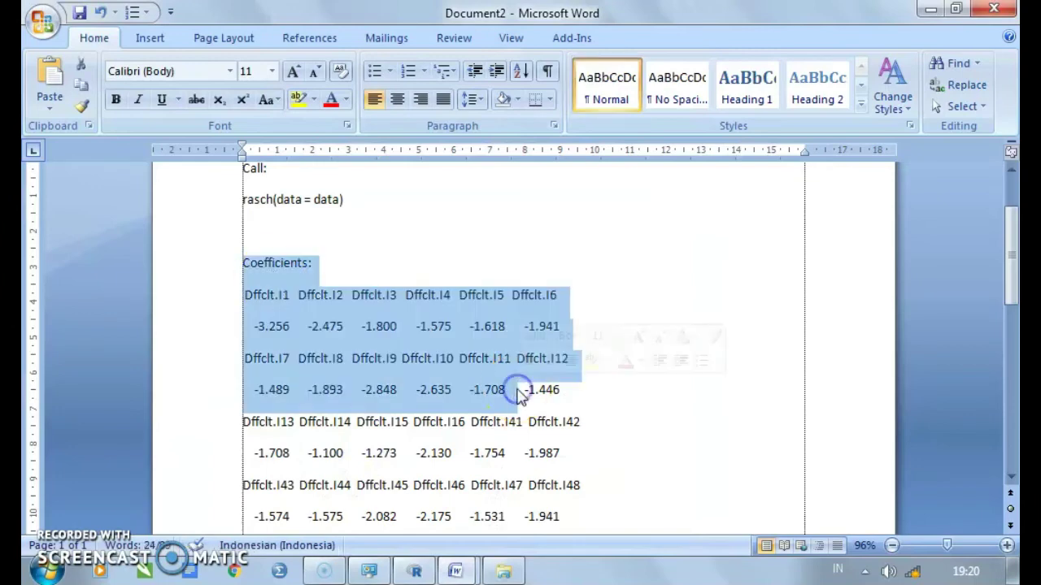